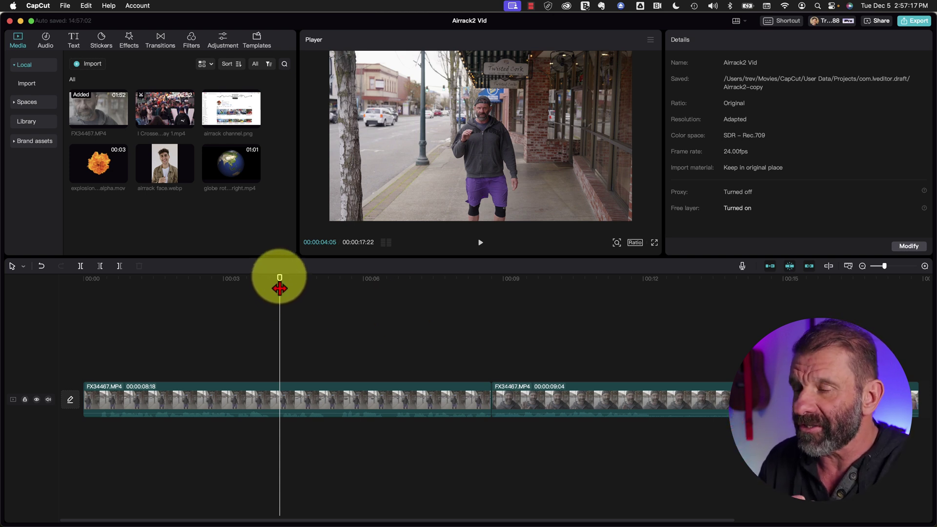
- Trim away the opening third of a second of the first FX34467.MP4 clip, just before the speech begins
drag(280, 288, 87, 280)
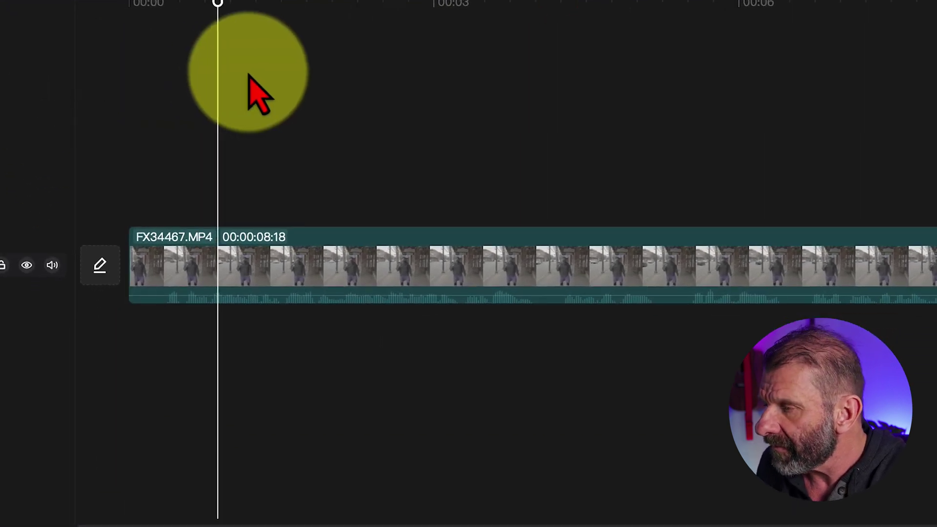
drag(264, 10, 80, 32)
scroll(146, 95, up, 5)
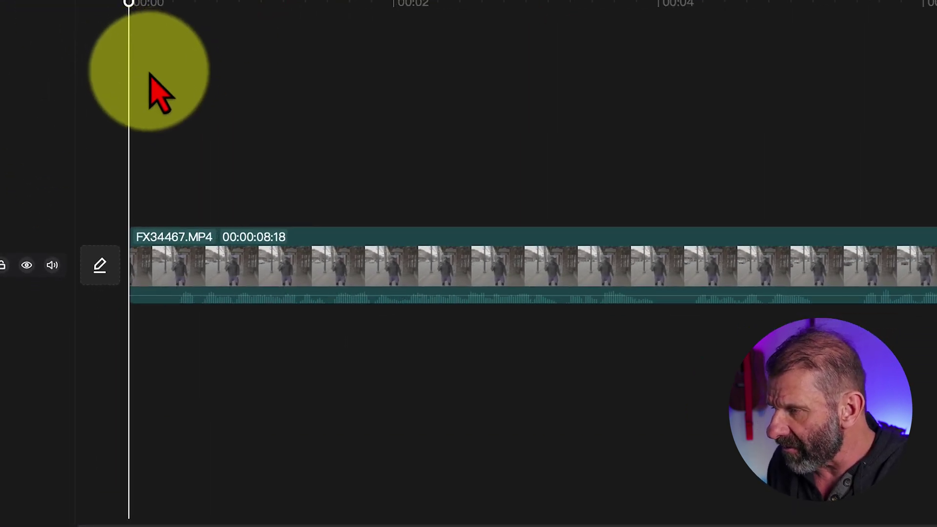
drag(333, 6, 232, 49)
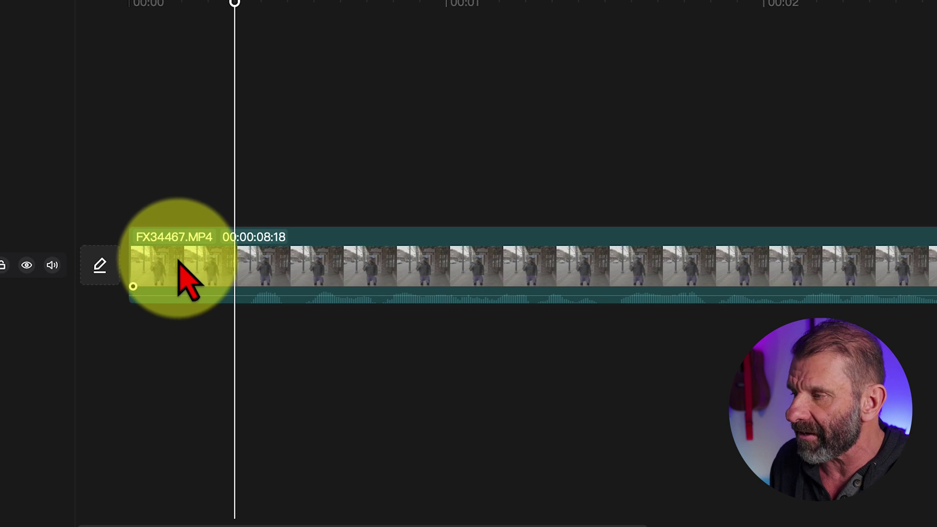
key(q)
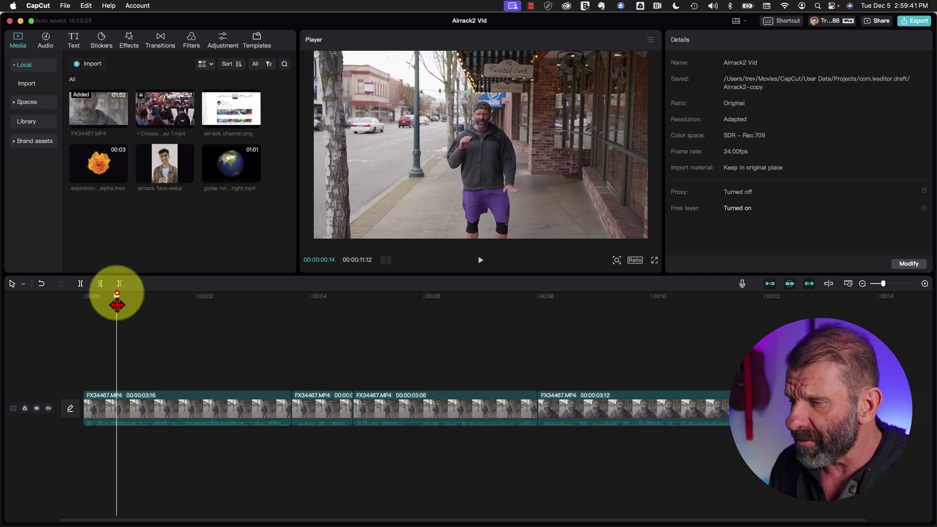
- Add Scale and Position keyframes at the very start of the first FX34467.MP4 clip
drag(117, 305, 56, 297)
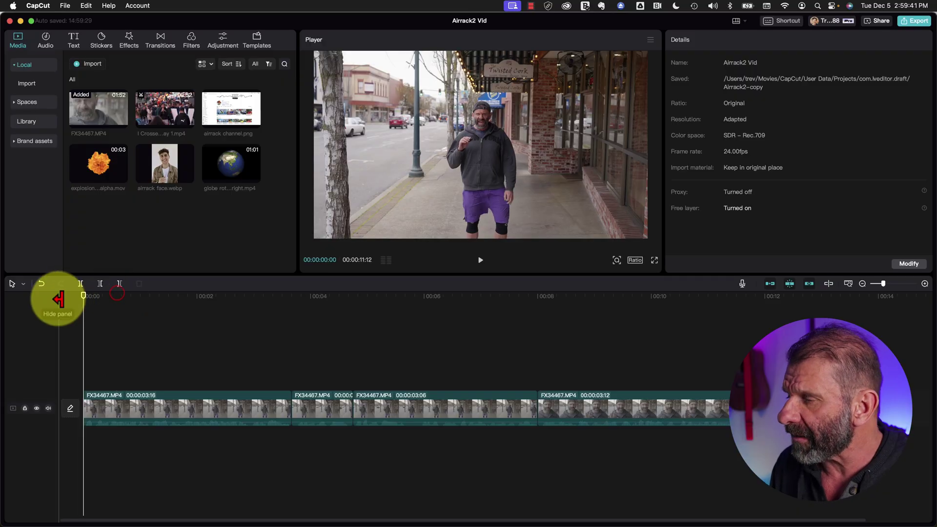
click(134, 408)
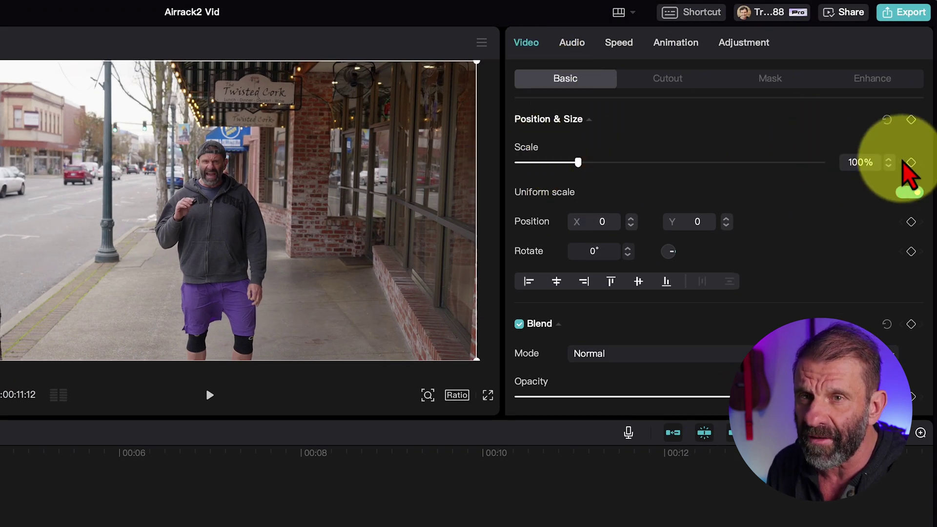
click(910, 162)
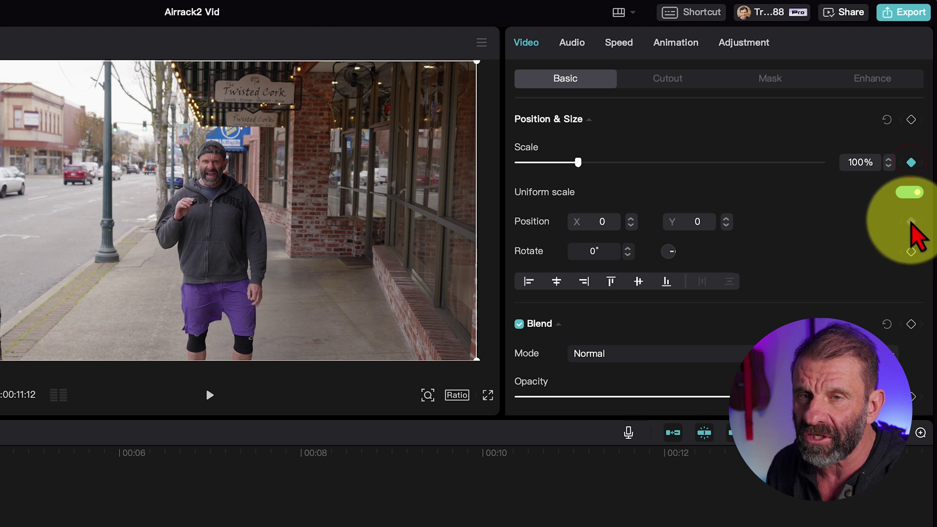
click(911, 222)
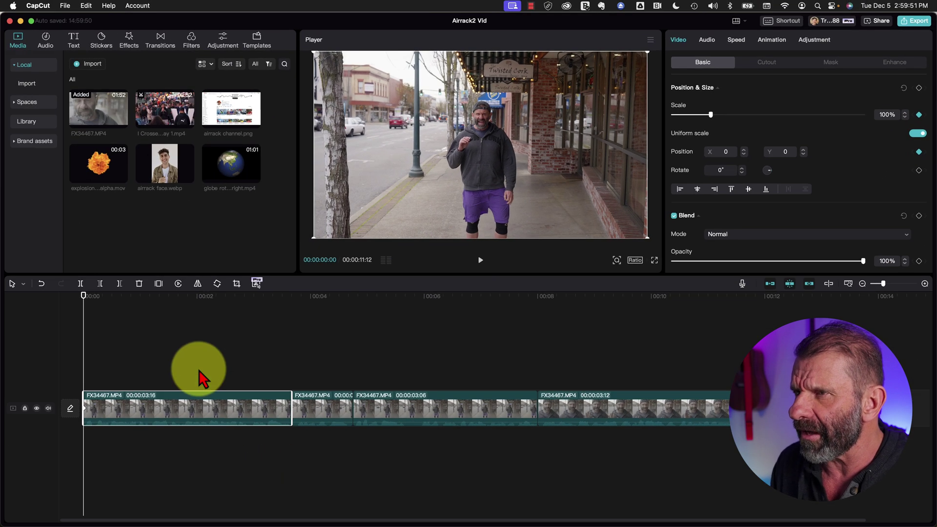
- Keyframe a zoom-in on the first clip at 00:00:01:04, with scale 146% and Y position -135
key(space)
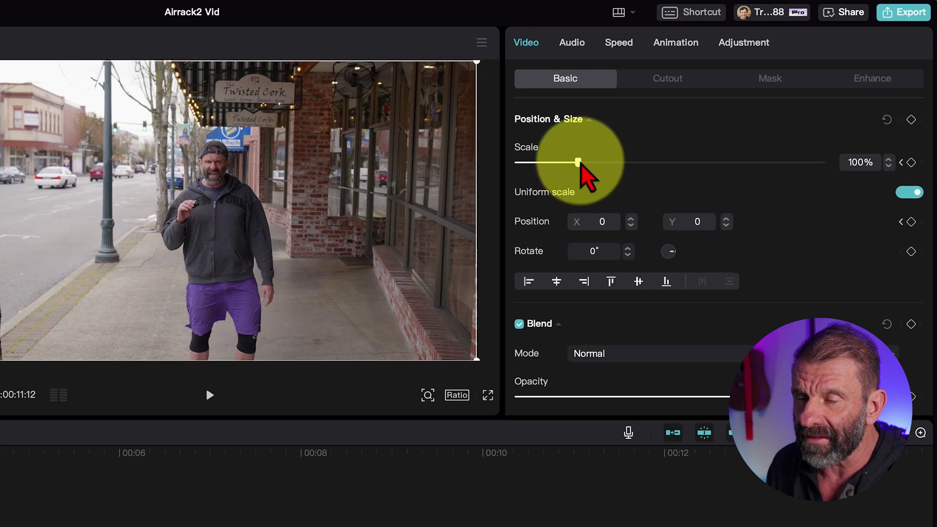
drag(581, 163, 606, 163)
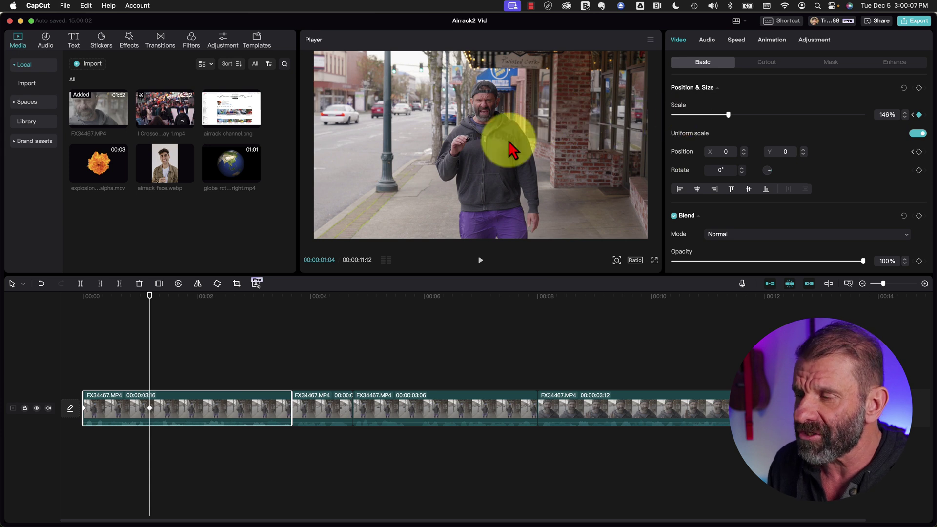
mouse_move(147, 303)
mouse_down()
mouse_move(84, 293)
mouse_move(124, 293)
mouse_move(148, 305)
mouse_up()
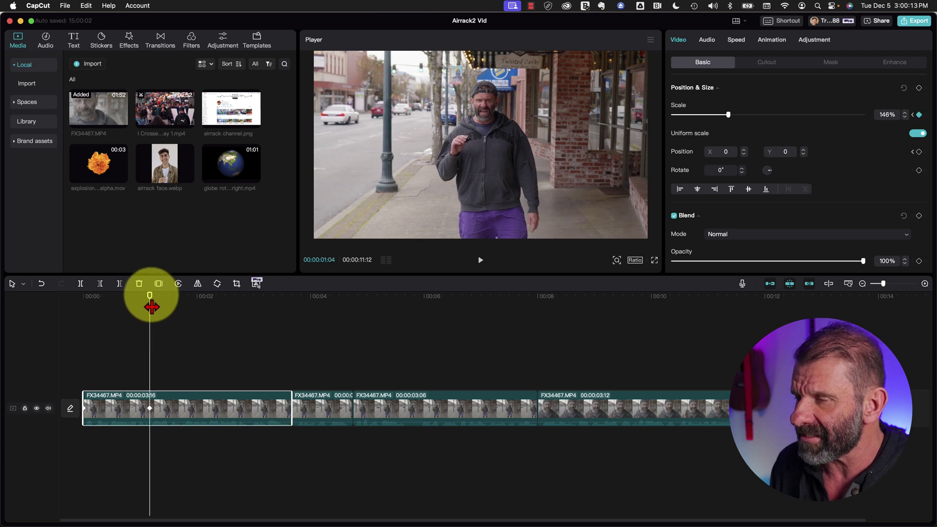
drag(521, 104, 521, 116)
drag(476, 58, 513, 76)
click(171, 341)
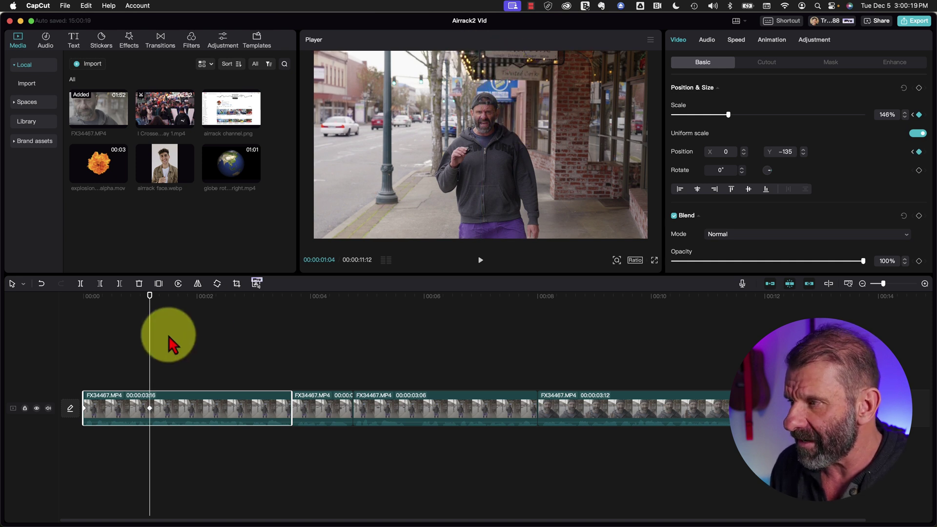
- Play back the keyframed zoom-in from the start of the timeline
drag(151, 307, 46, 295)
key(space)
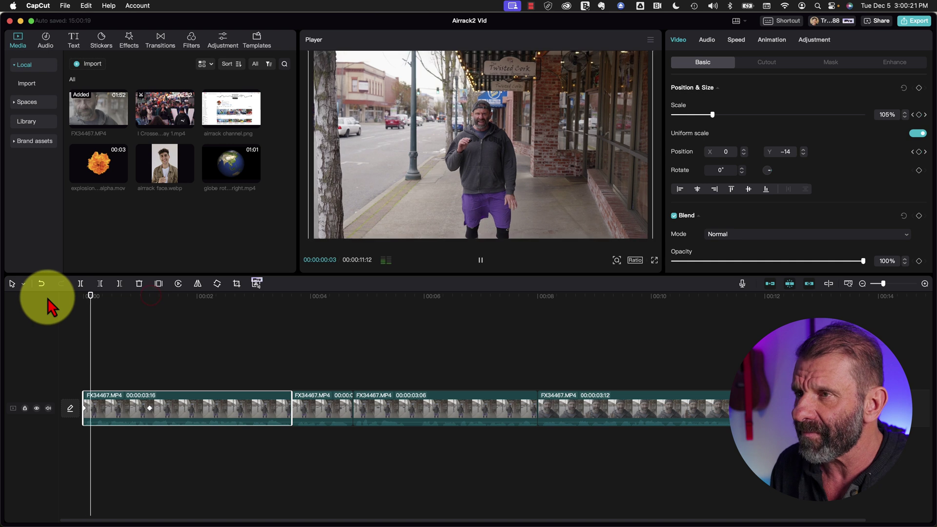
key(space)
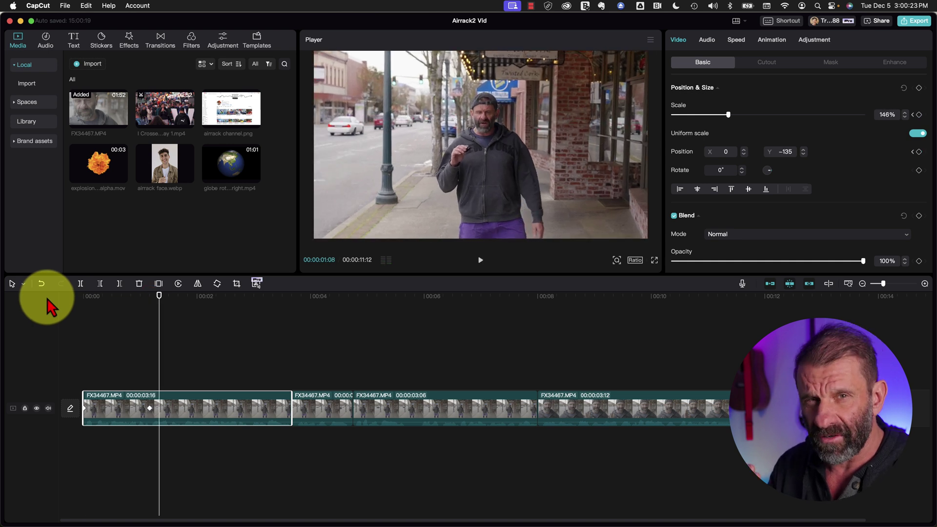
- Split the first clip at 00:00:01:05 and punch in on the second part with scale 216% and Y position -412
click(147, 315)
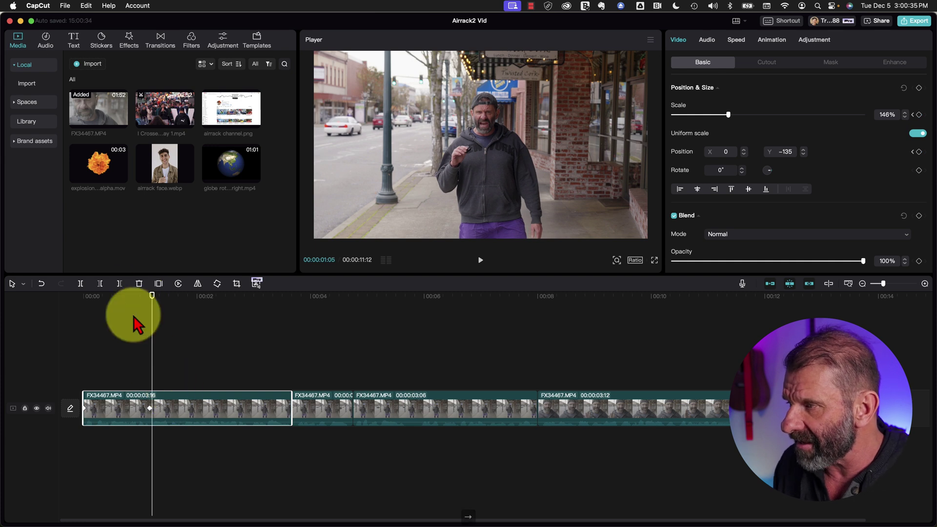
click(81, 284)
click(178, 421)
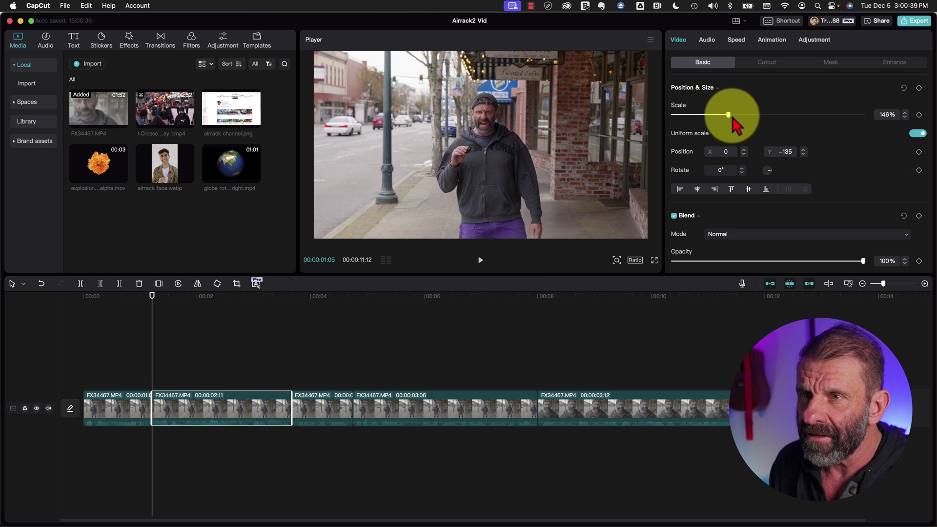
drag(729, 115, 755, 117)
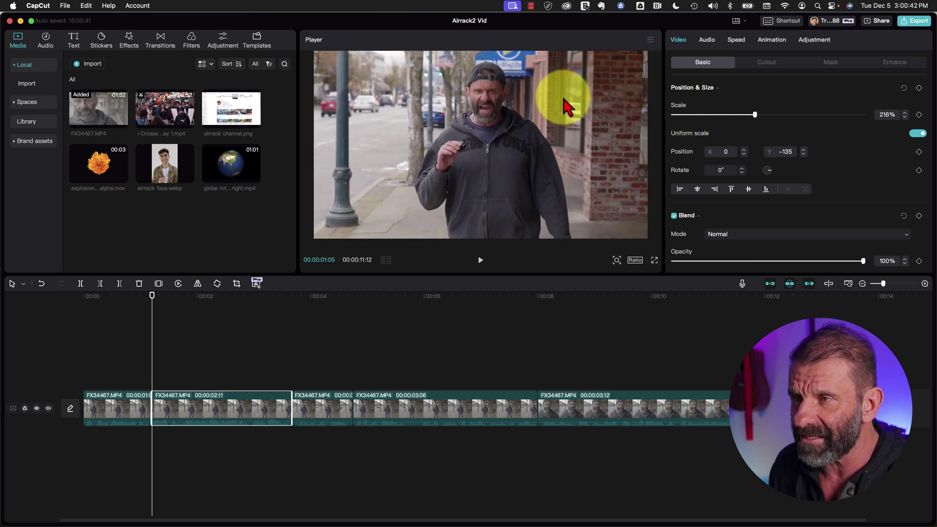
drag(566, 107, 565, 131)
- Split the punched-in clip at 00:00:02:23 and zoom its second part further to scale 339% with Y position -973
drag(141, 295, 136, 319)
key(space)
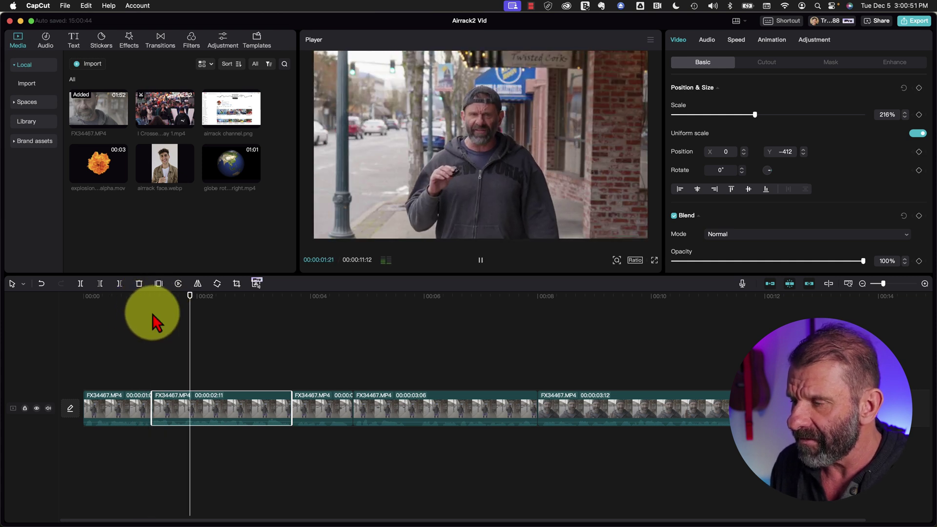
click(253, 292)
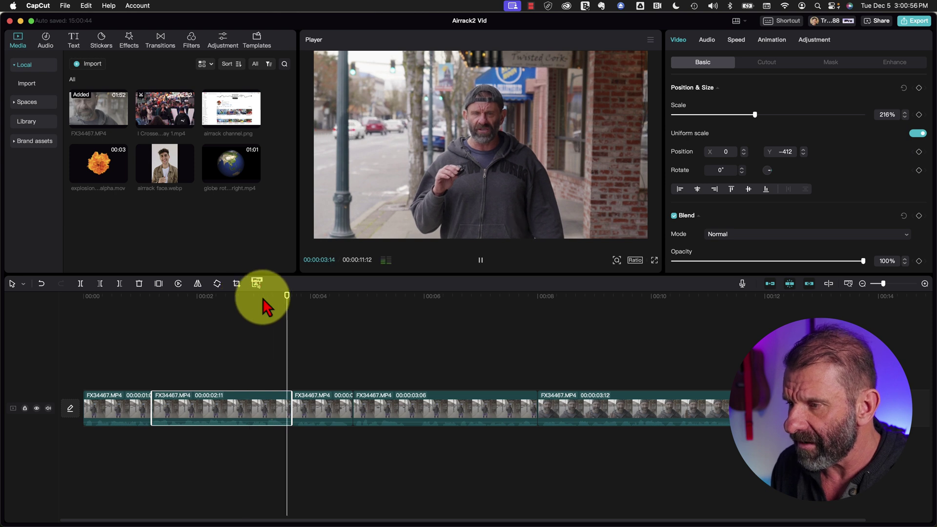
click(251, 295)
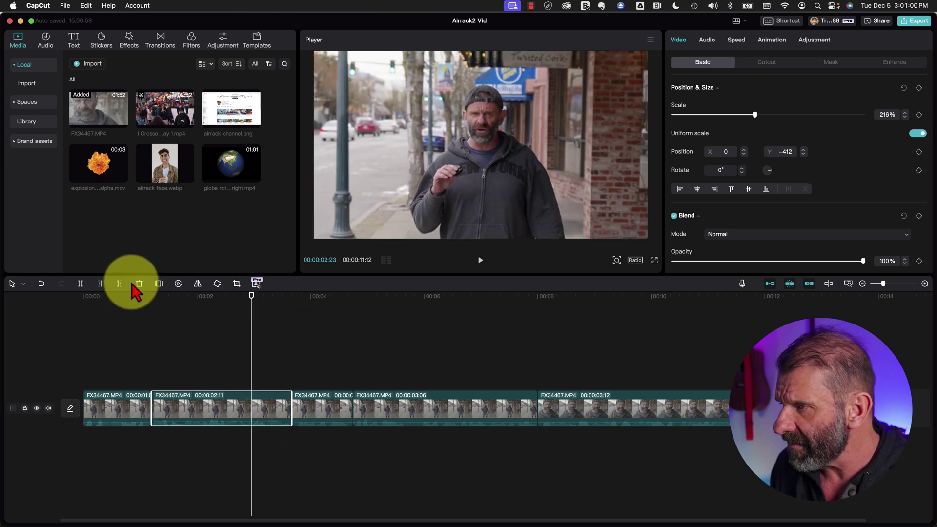
click(80, 283)
drag(755, 114, 802, 116)
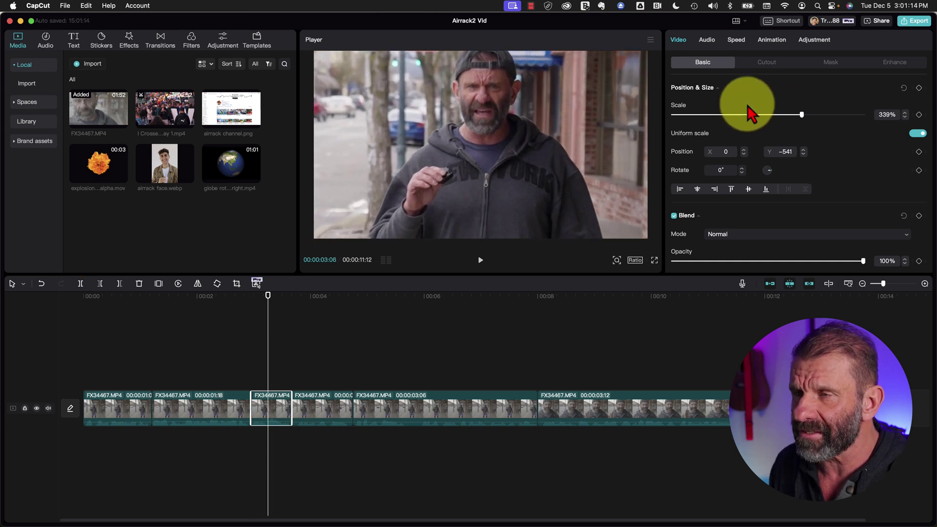
drag(535, 92, 532, 115)
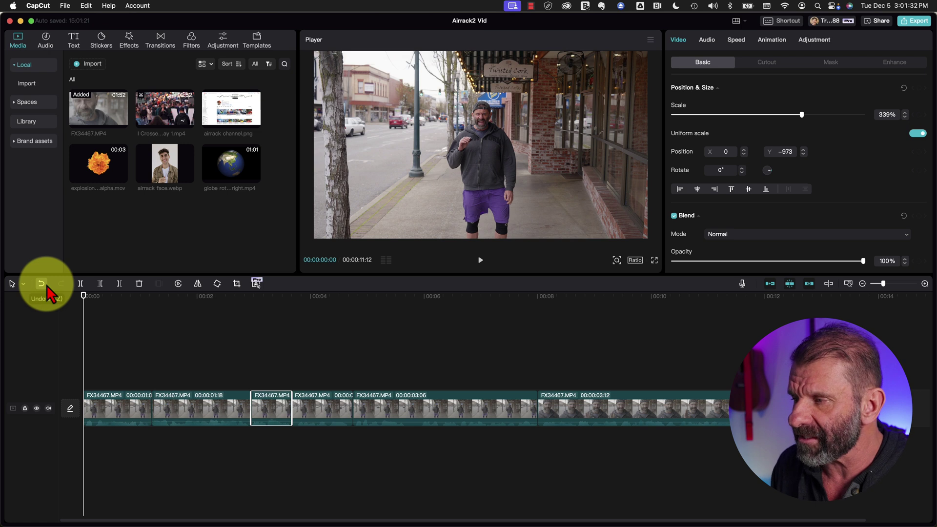
- Play back the zoom edits from the start, and the keyframed zoom clip beginning at 00:00:05:18
key(space)
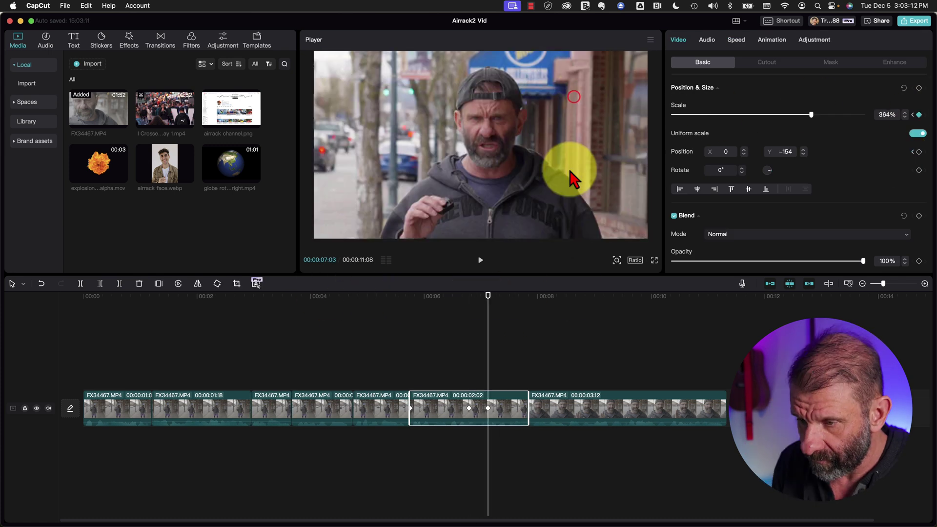
click(410, 308)
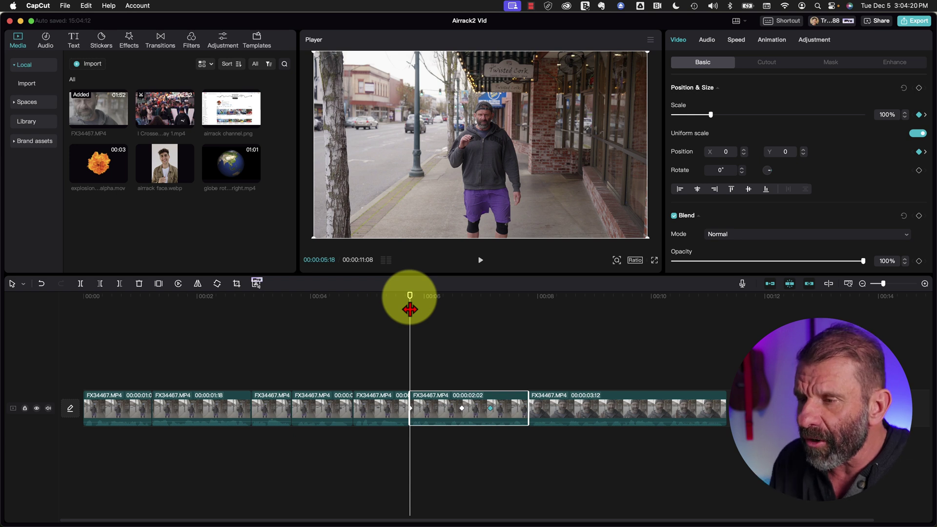
key(space)
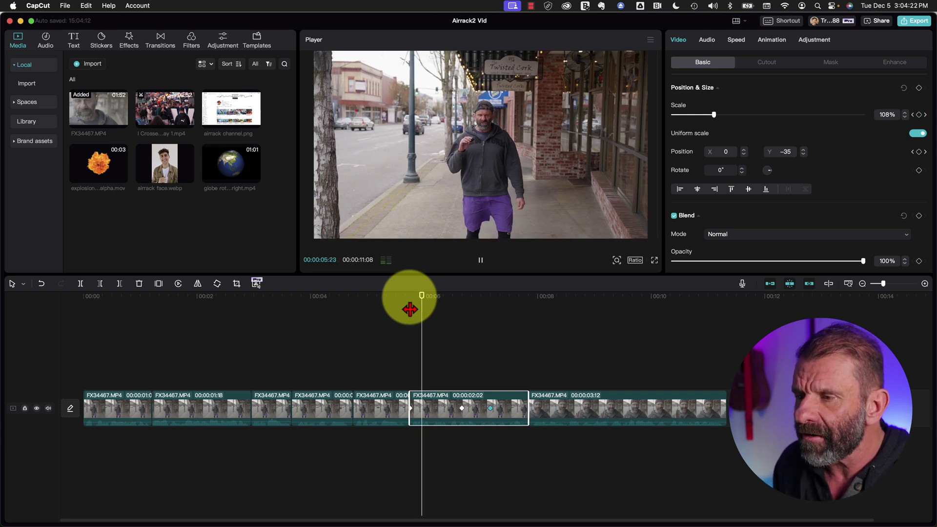
key(space)
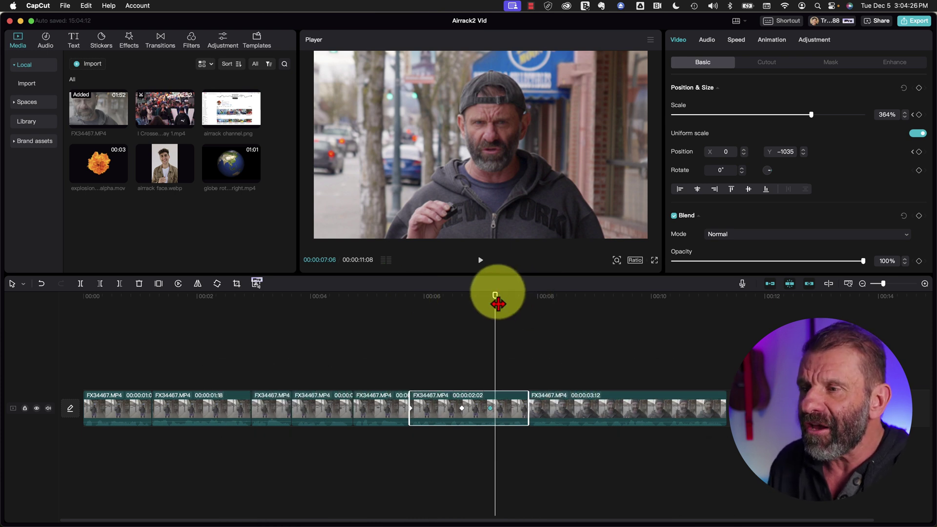
drag(492, 308, 411, 330)
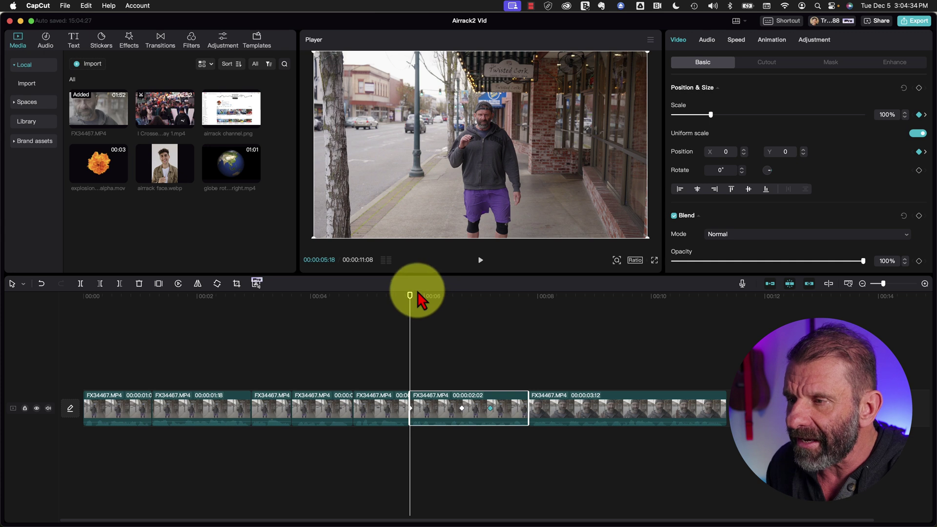
key(space)
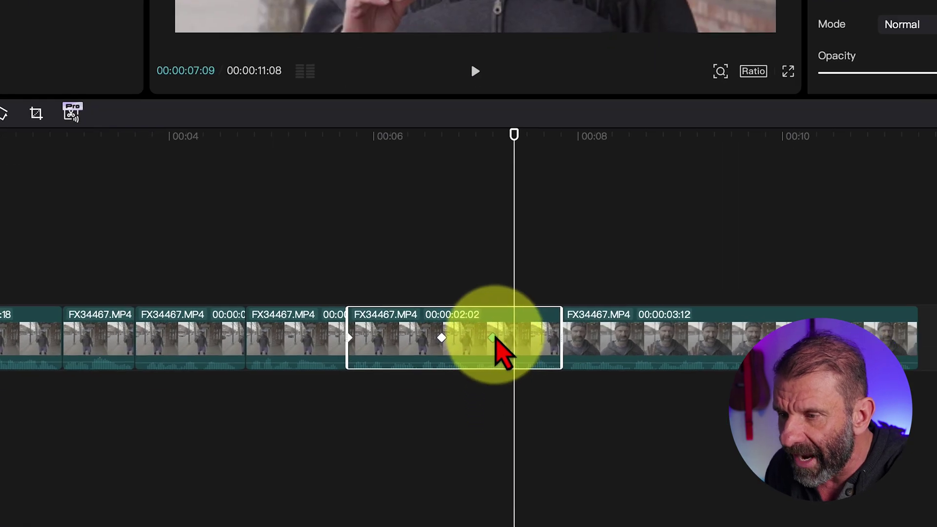
- Move the last zoom keyframe of the 02:02-long clip earlier, just after its middle keyframe, and play the zoom back
drag(493, 337, 470, 339)
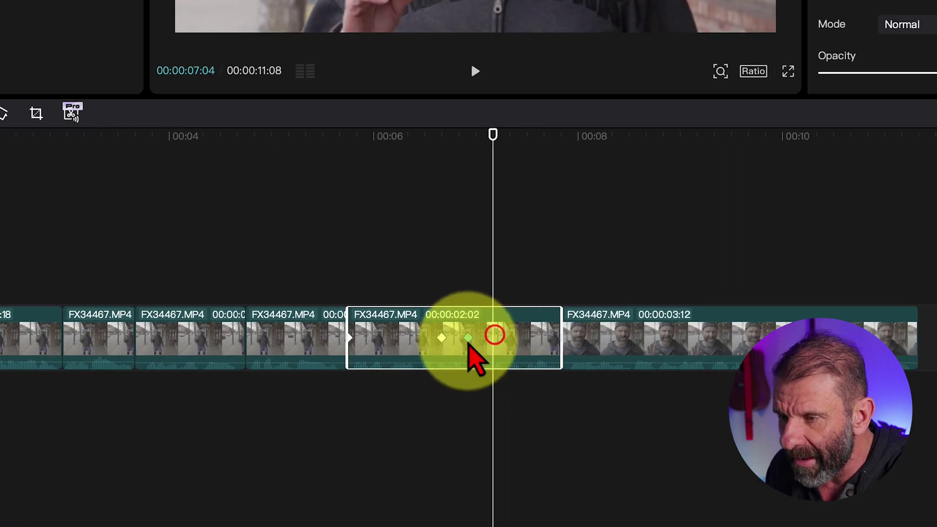
click(320, 139)
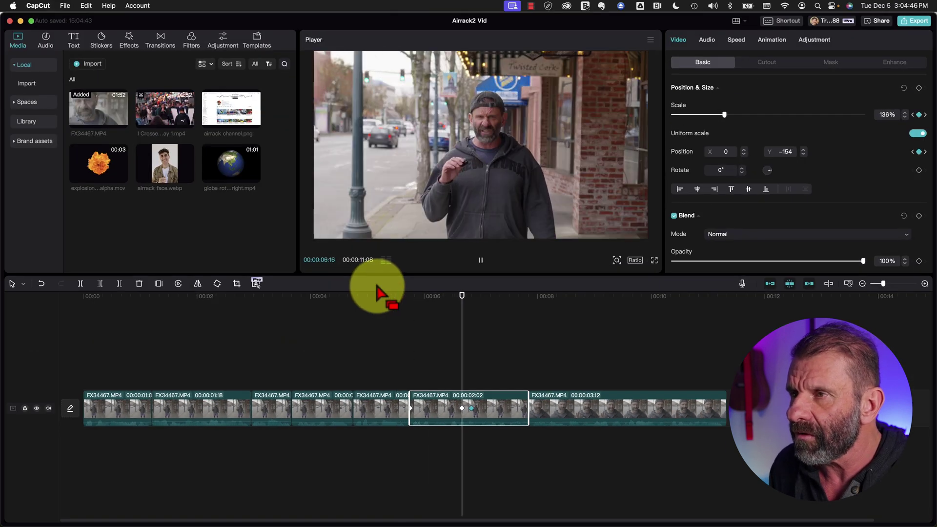
key(space)
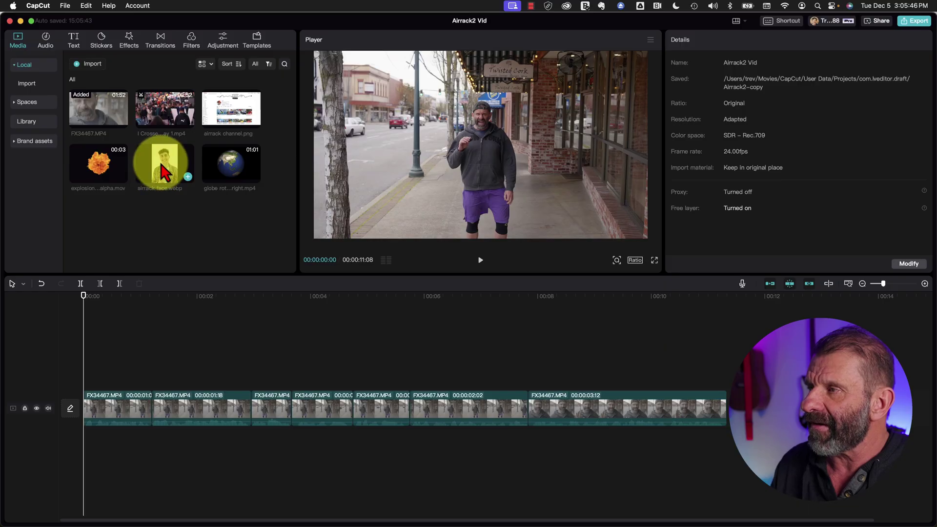
- Preview the rotating globe clip in the media library and trim its start to the green-background section at about 00:00:33:15
click(161, 165)
click(227, 170)
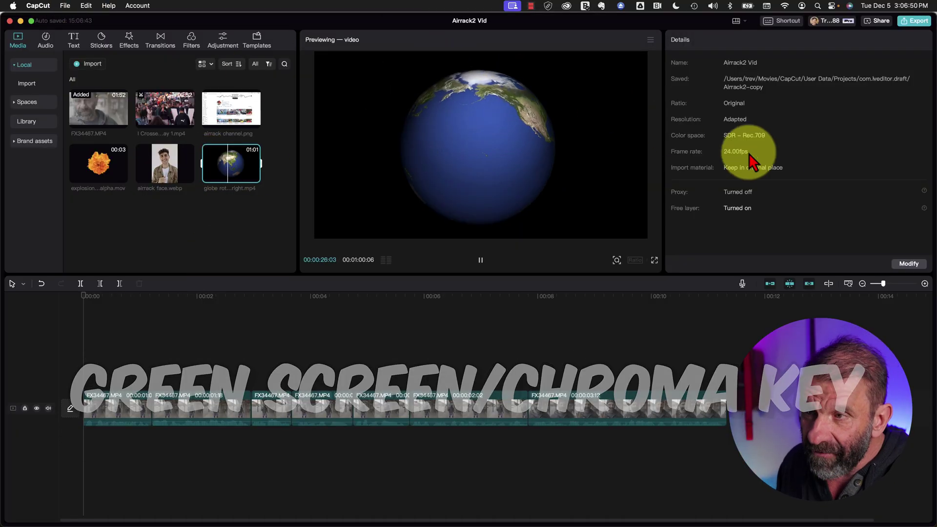
click(227, 172)
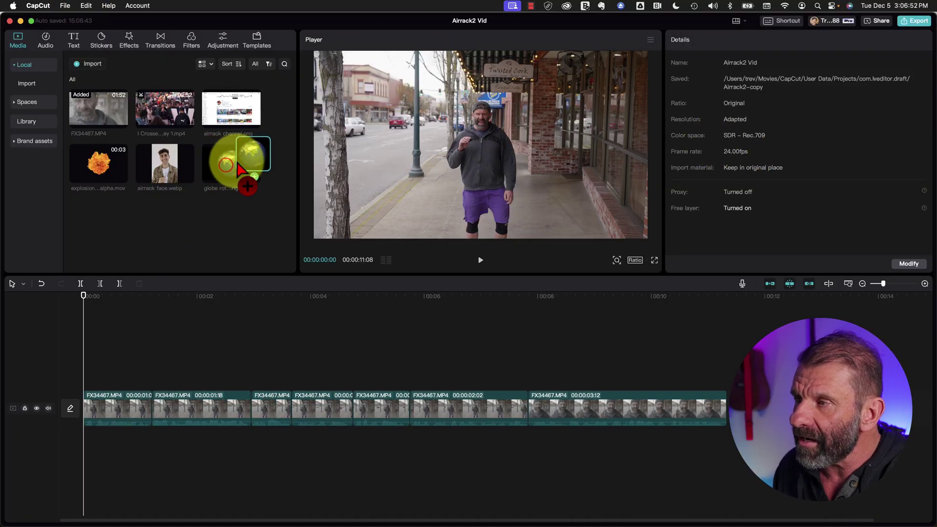
click(229, 172)
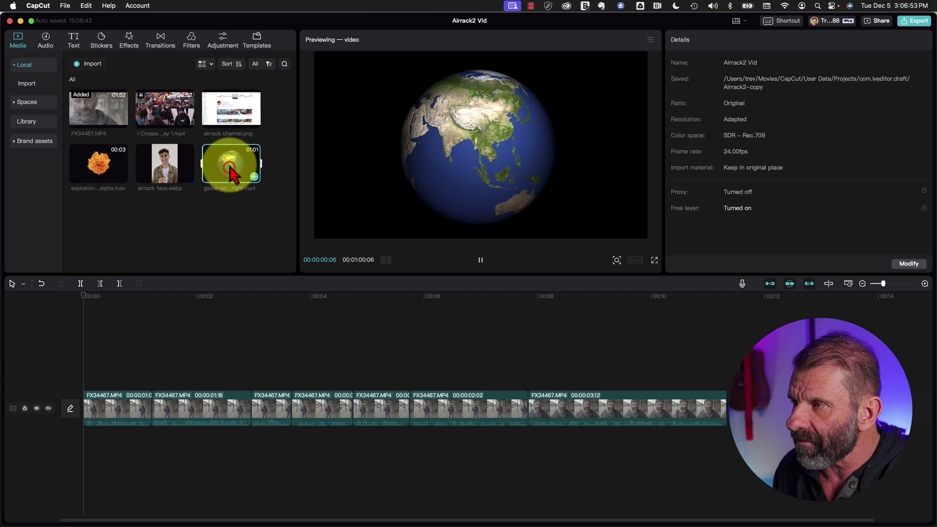
click(202, 164)
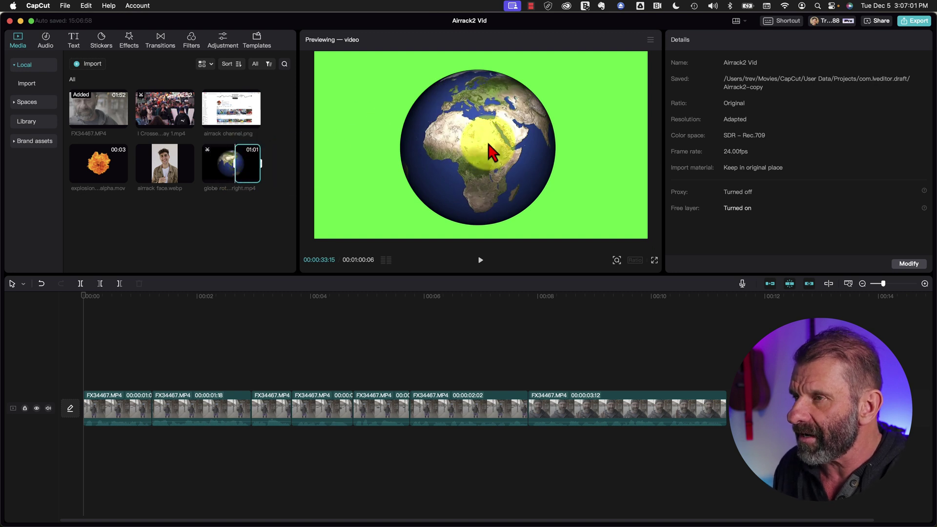
- Place the green-screen globe clip on a track above the talking clip and remove its green background with a chroma key
drag(229, 180, 91, 373)
click(219, 314)
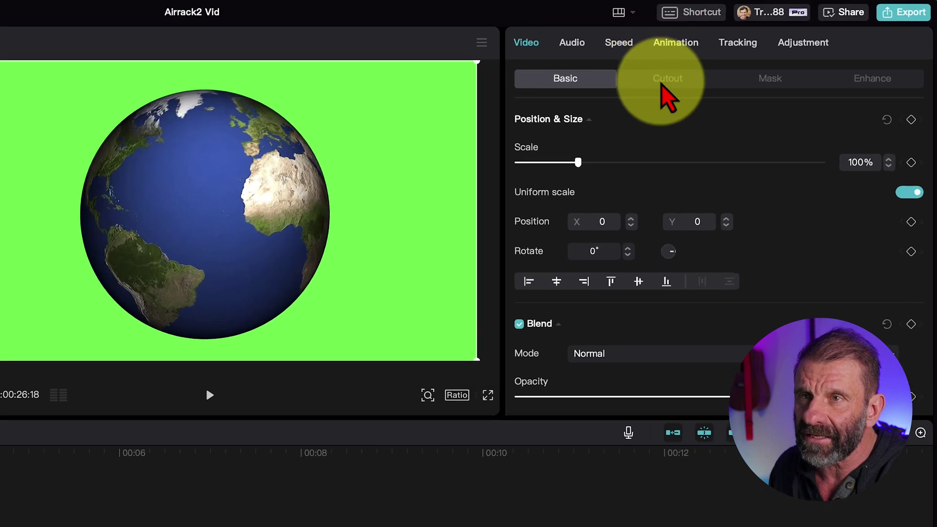
click(762, 63)
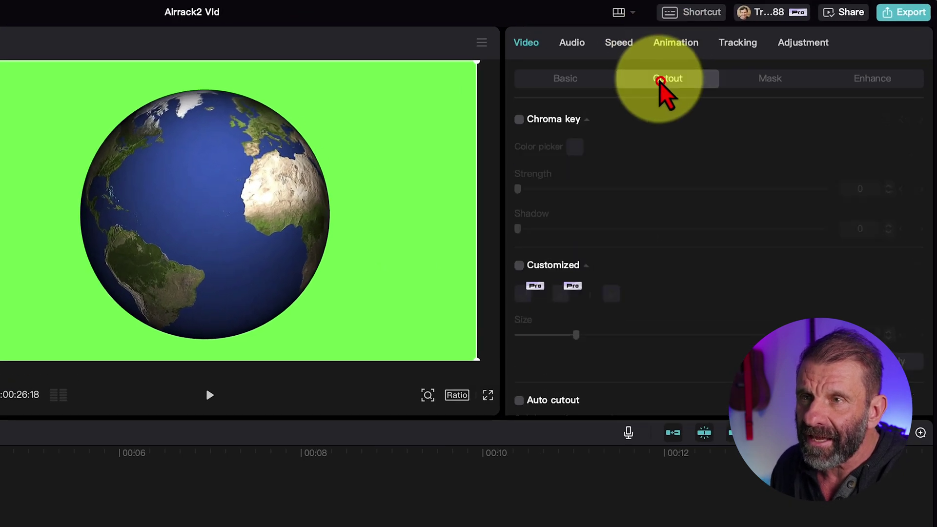
click(519, 119)
click(575, 147)
click(369, 118)
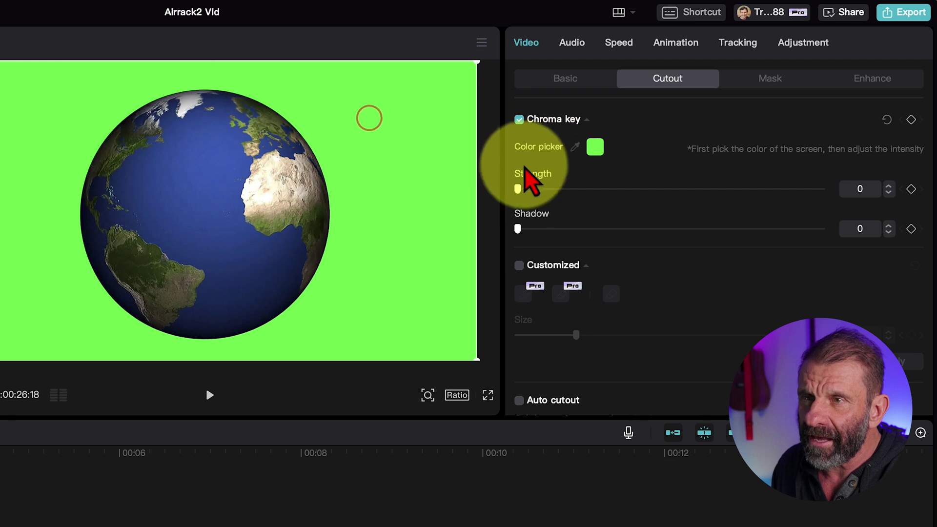
drag(518, 189, 574, 191)
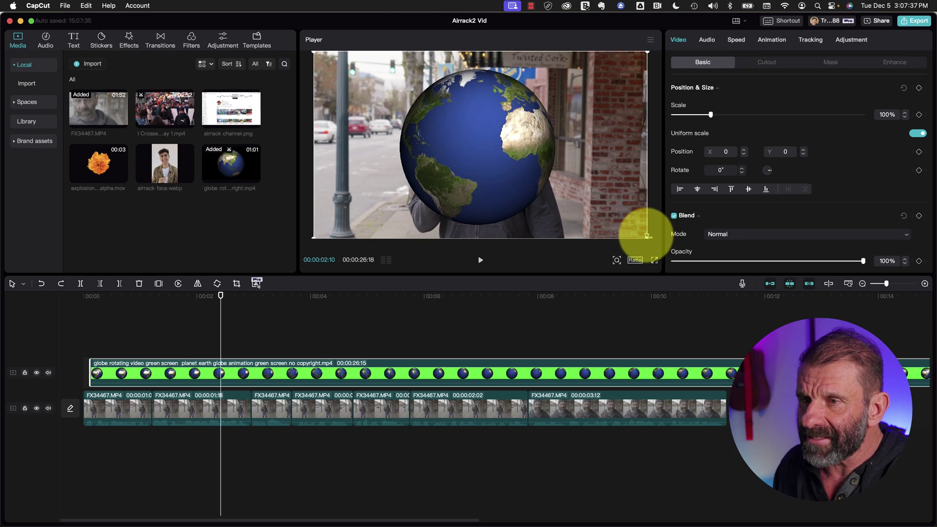
- Shrink the globe to 54% at X -1128, Y 373 and shift its clip to start at about 00:00:02:06, checking by playback
drag(471, 354, 341, 245)
drag(563, 166, 399, 126)
drag(198, 299, 162, 299)
key(space)
drag(92, 367, 211, 366)
key(space)
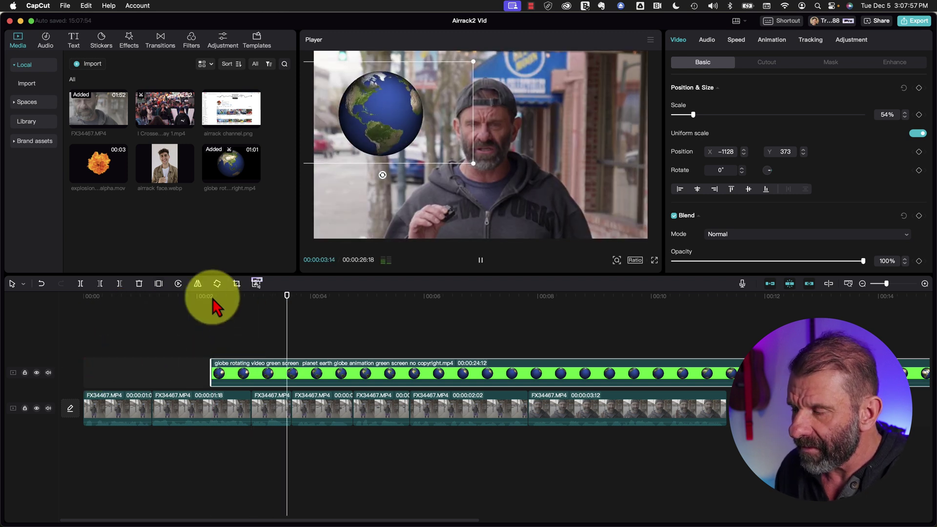
key(space)
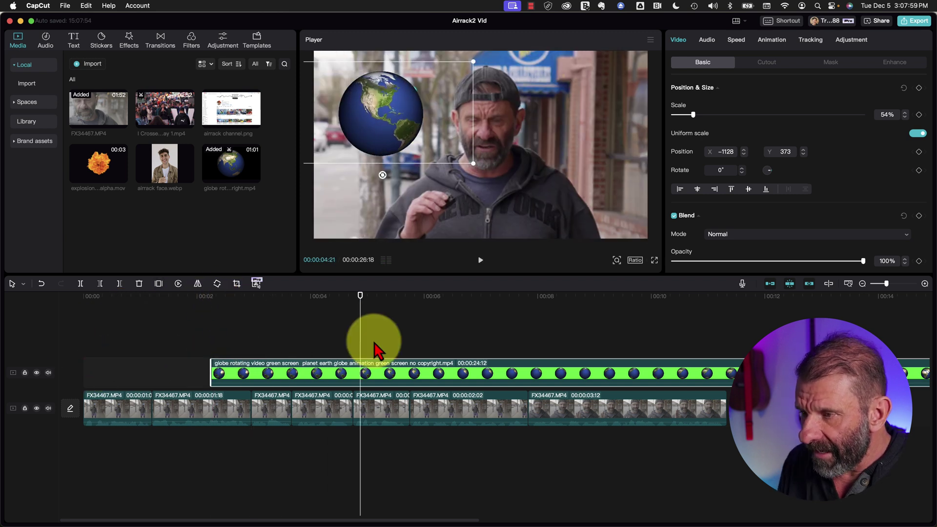
- Split the globe clip at 00:00:04:18 and delete the part after the cut
click(353, 295)
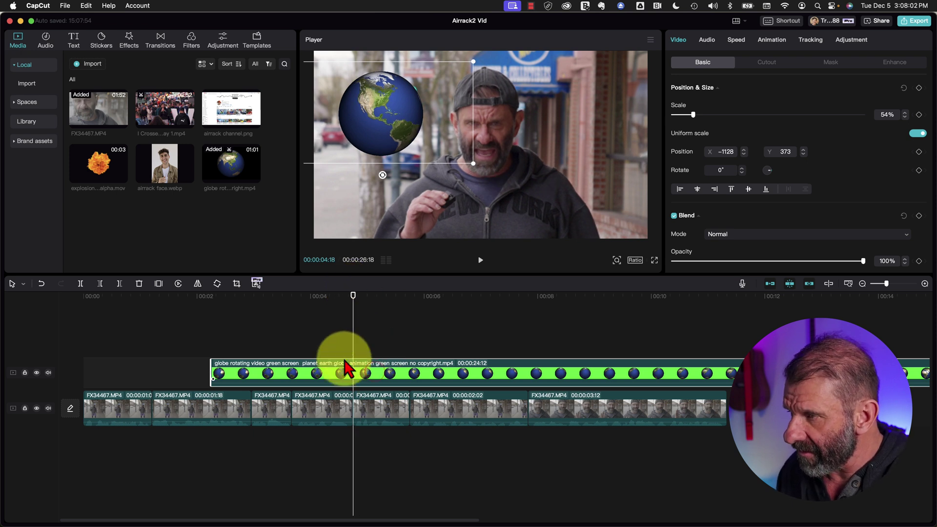
click(80, 283)
click(393, 372)
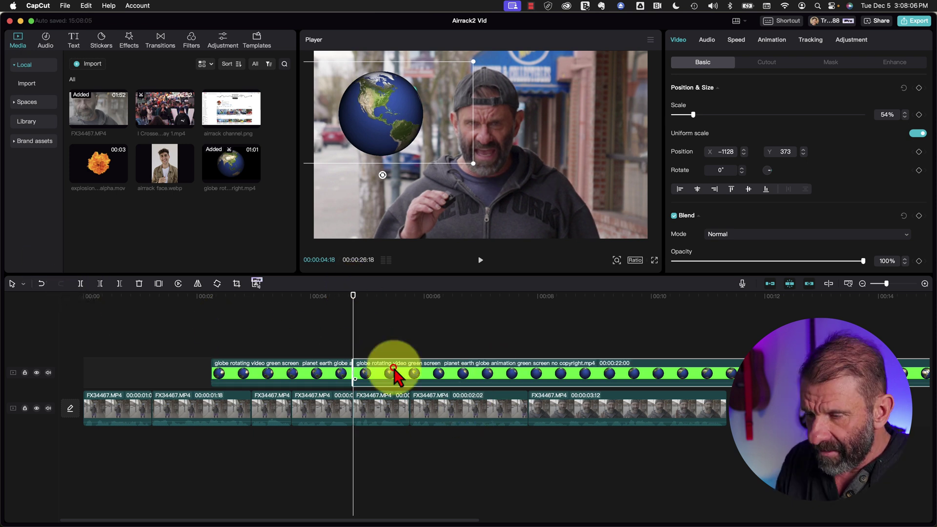
key(Delete)
- Place airrack face.webp on a track above the globe clip and trim it to 00:00:02:12 to match the globe's span
drag(284, 293, 265, 309)
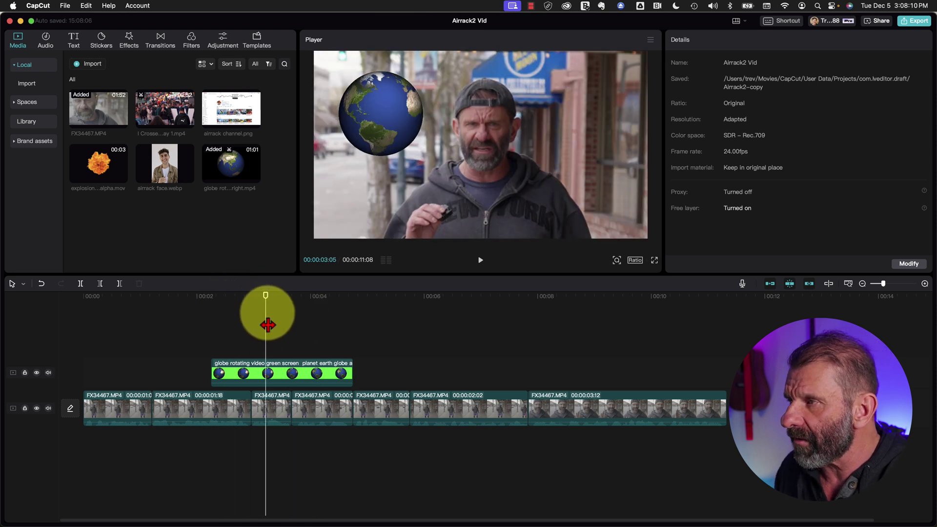
drag(156, 165, 230, 340)
drag(496, 332, 357, 340)
click(277, 296)
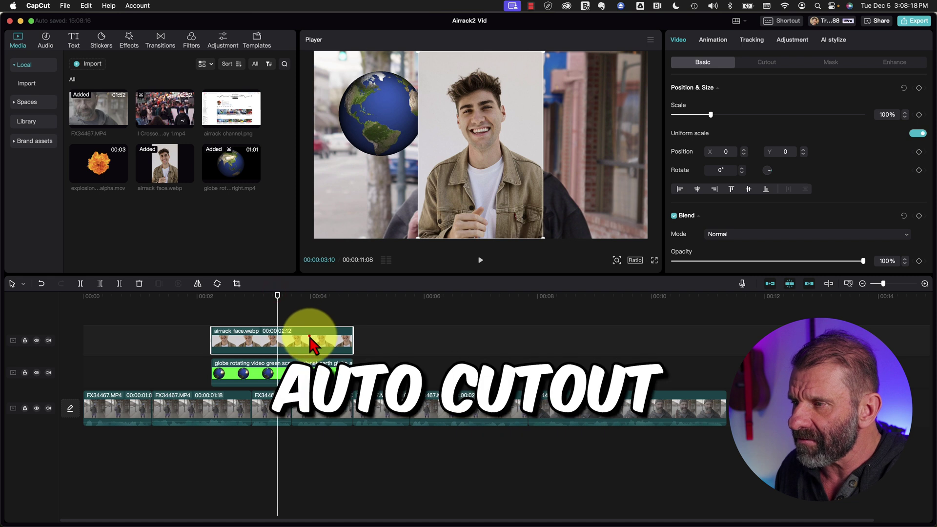
- Bring up the auto cutout option for the face image and move the cut-out face beside the globe to X -1677, Y 236
click(758, 63)
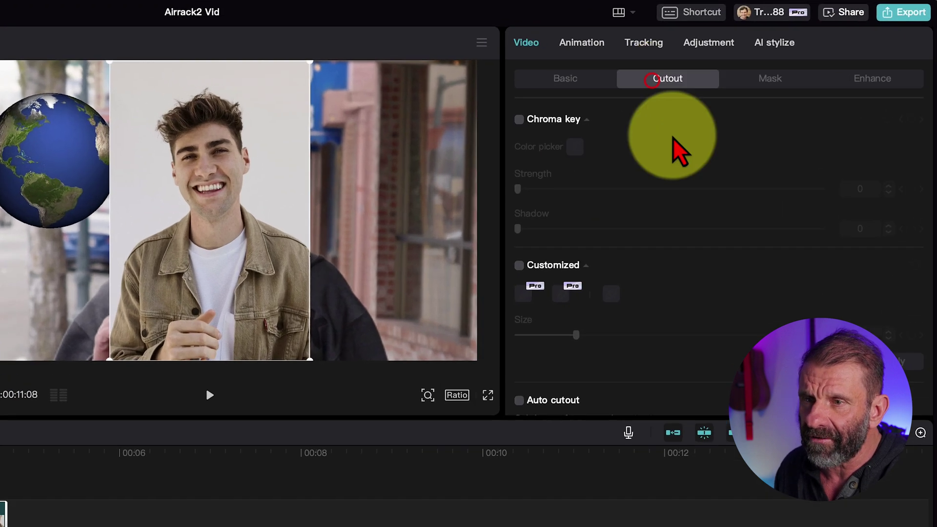
scroll(654, 276, down, 1)
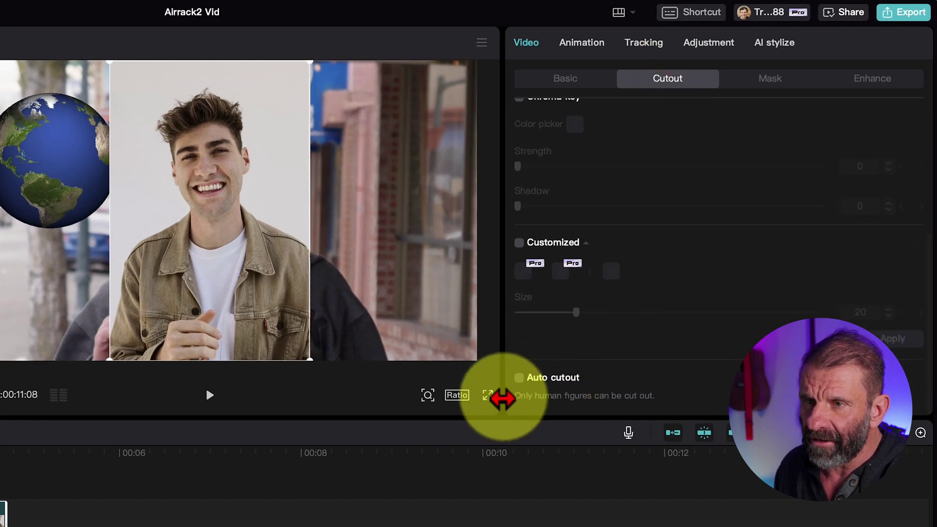
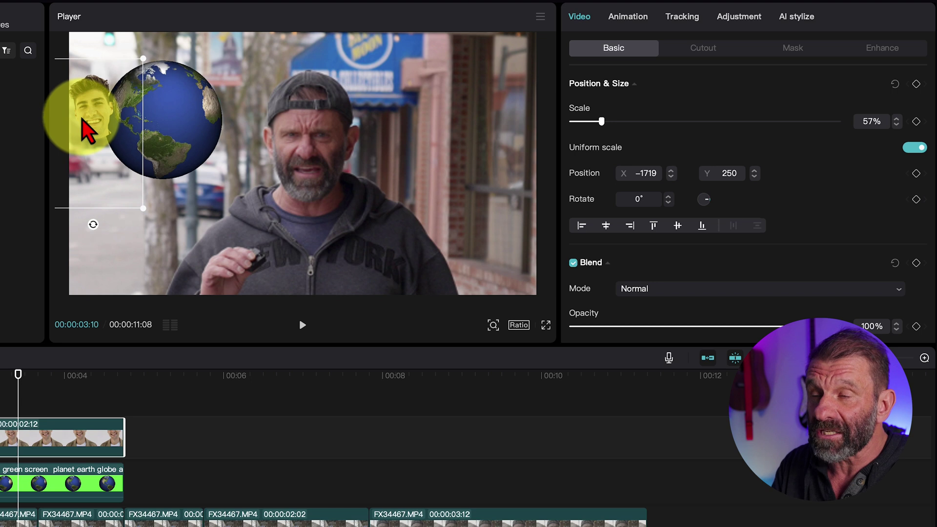
drag(84, 119, 110, 116)
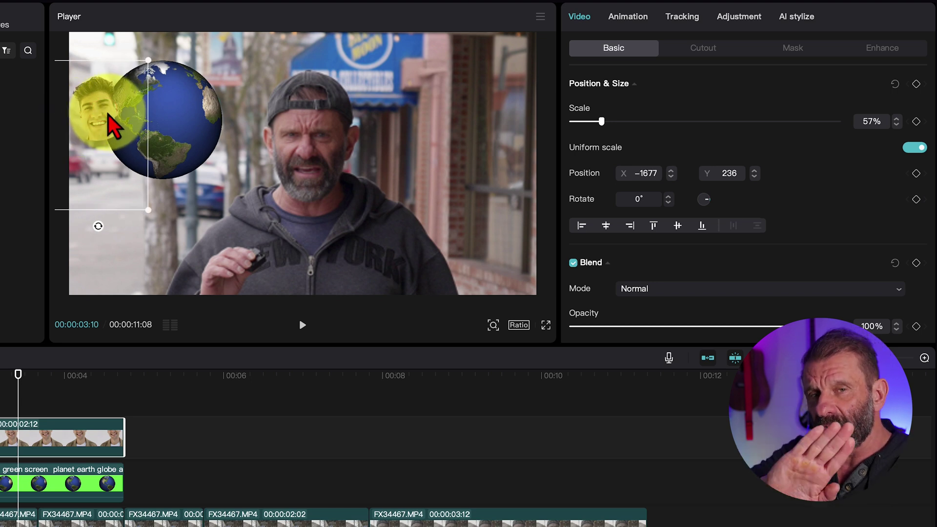
drag(108, 117, 114, 122)
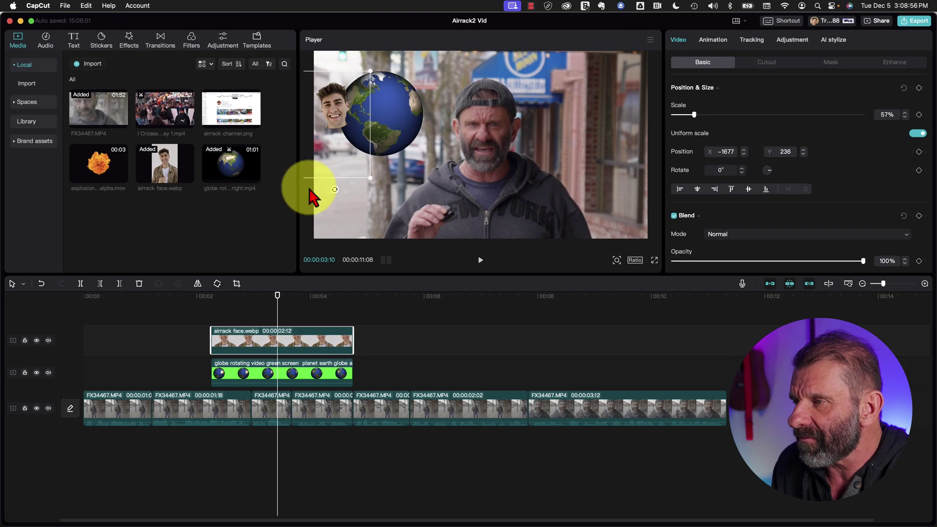
- Keyframe the face's scale, position and rotation at 00:00:02:06 and rotate it to -22°
drag(277, 306, 210, 302)
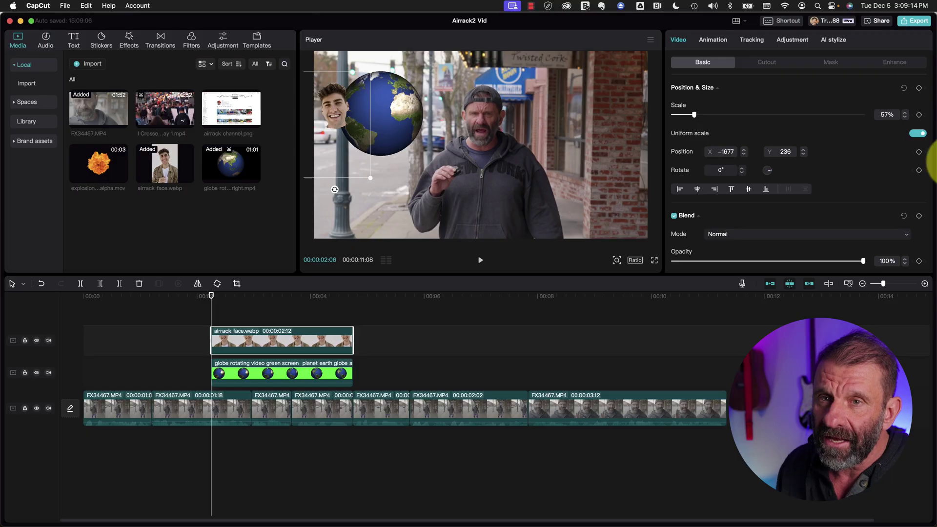
click(920, 114)
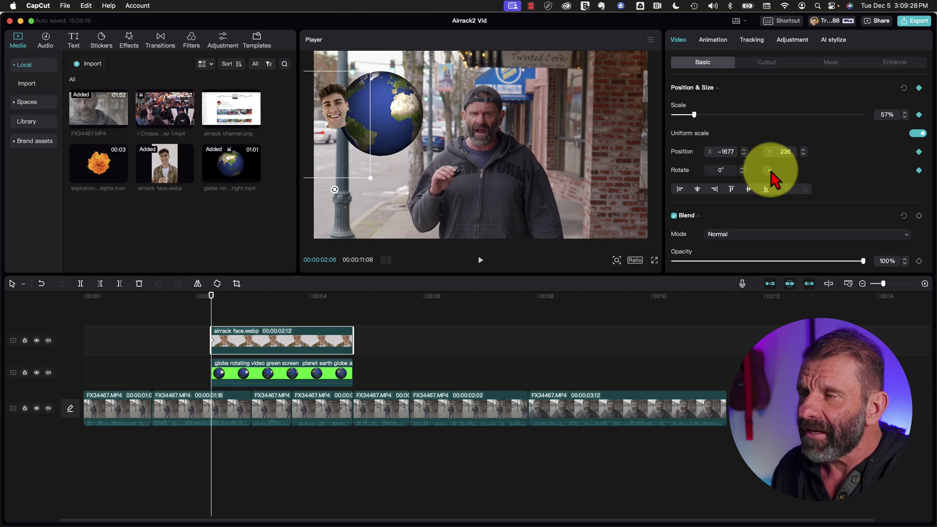
drag(770, 170, 771, 171)
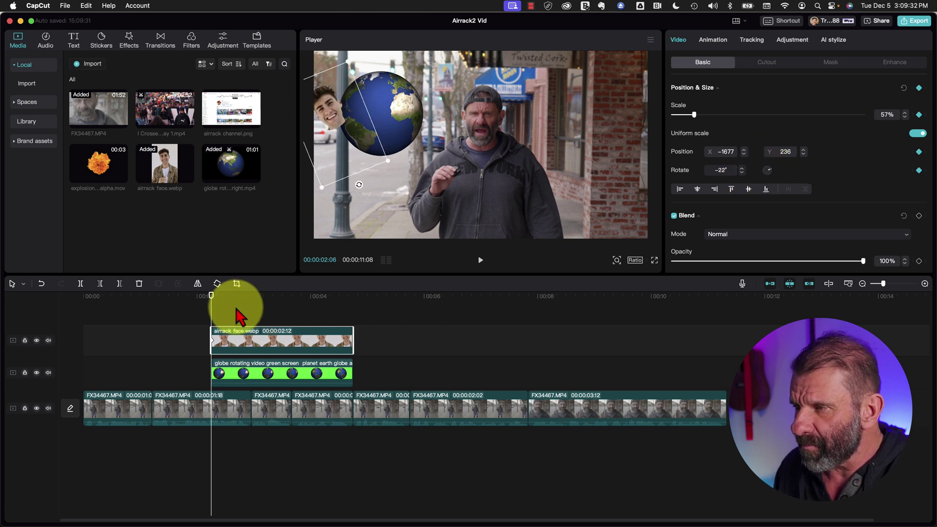
- At 00:00:03:10, keyframe the face over the globe at X -1152, Y 53 with scale 72% and rotation 0°
drag(225, 303, 276, 299)
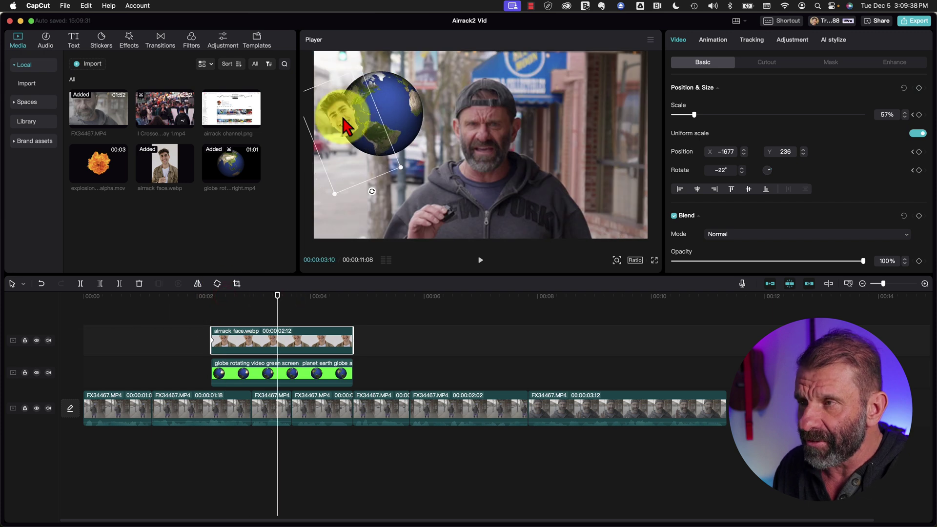
drag(355, 129, 370, 133)
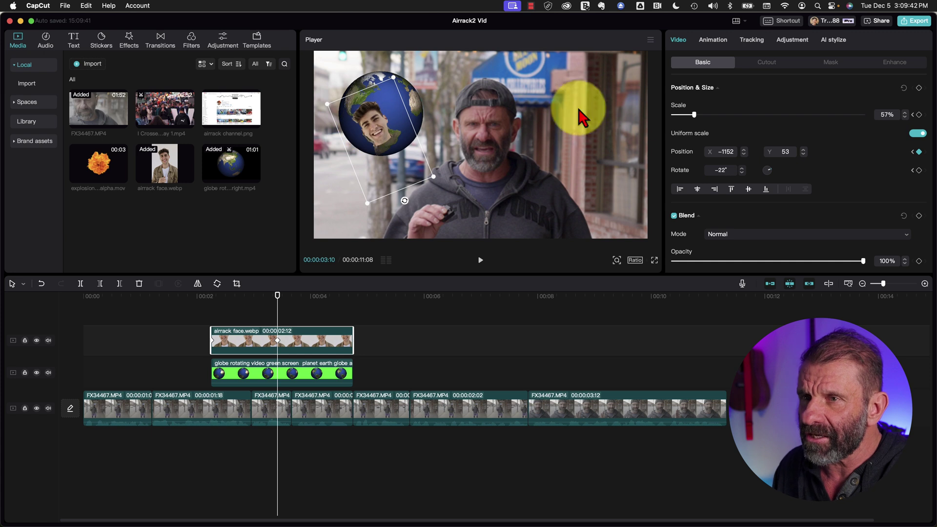
drag(695, 116, 701, 116)
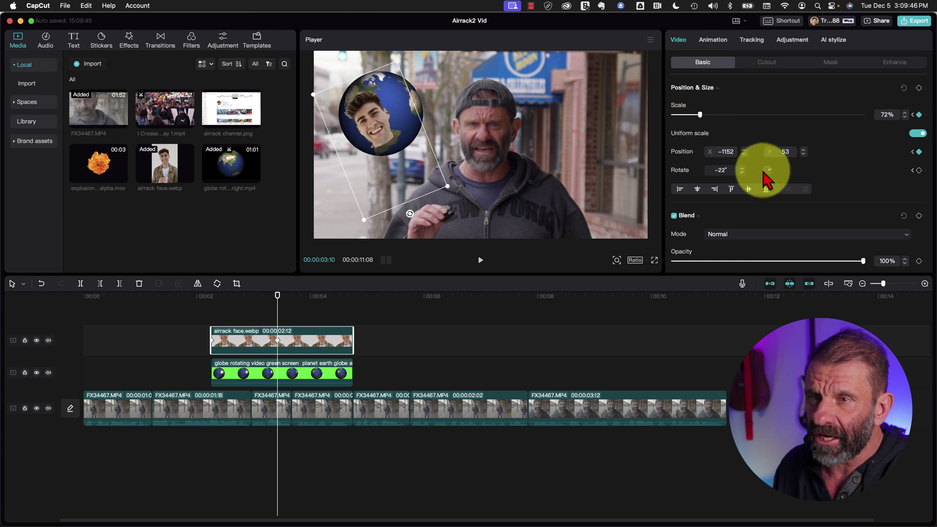
click(709, 170)
text(0)
- At 00:00:04:17, keyframe the face at the globe's far edge near X -683, Y 107, shrink it, and play the animation back
drag(277, 295, 350, 294)
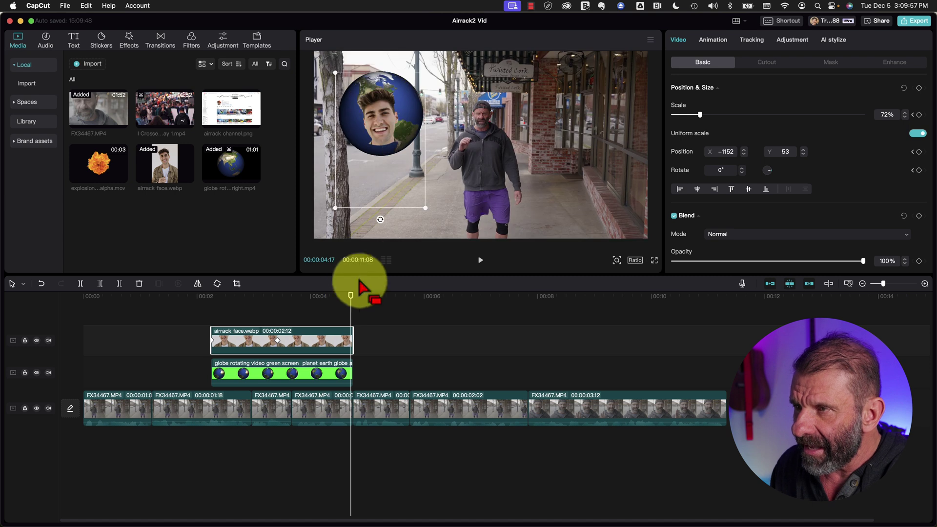
drag(376, 116, 416, 110)
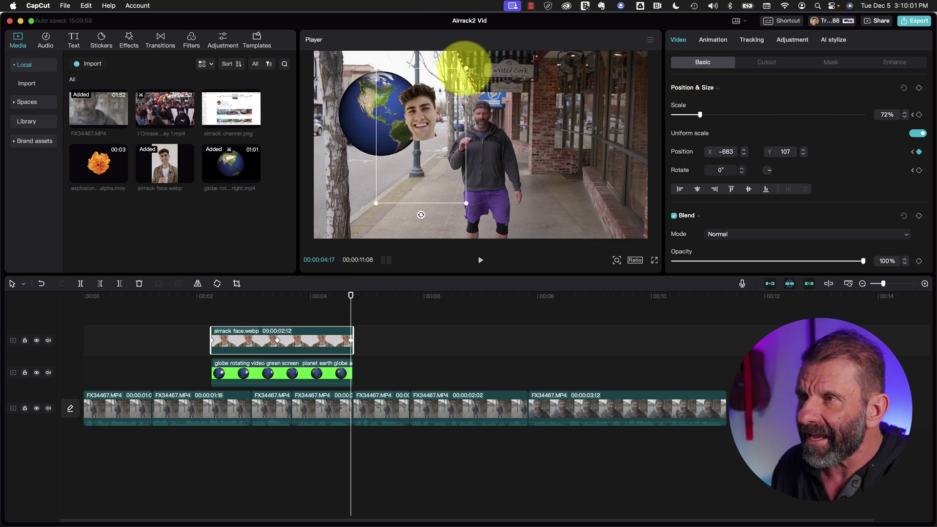
drag(464, 66, 430, 126)
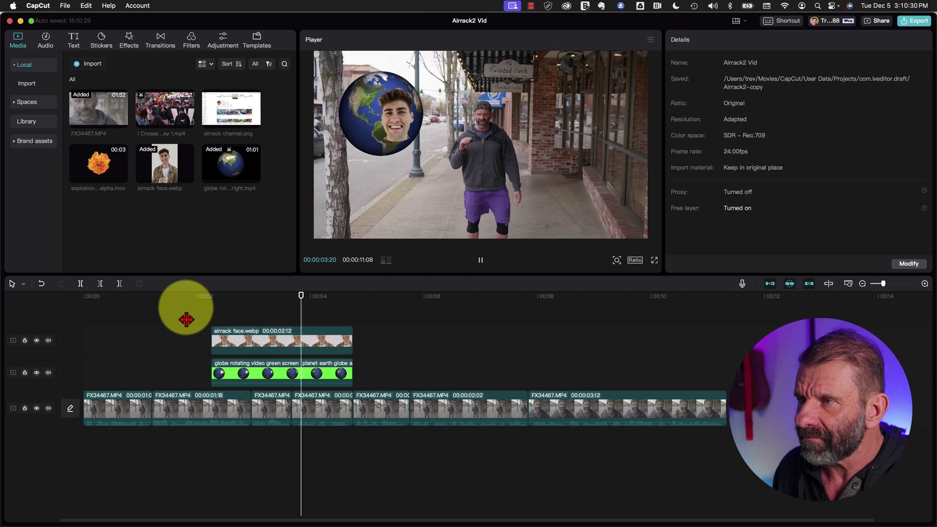
key(space)
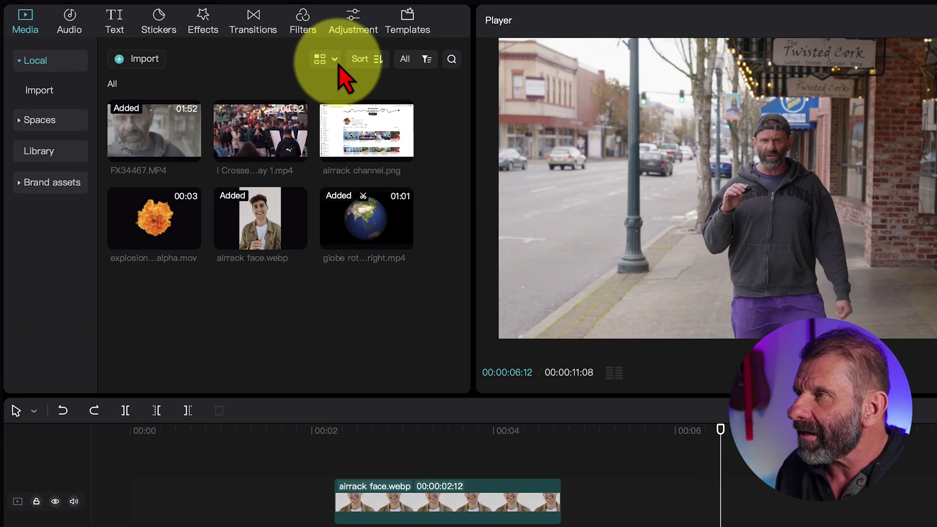
- Show the library media as filmstrips and mark the I Crossed Ireland clip from about 00:00:06:03 to 00:00:07:10
click(336, 62)
click(332, 108)
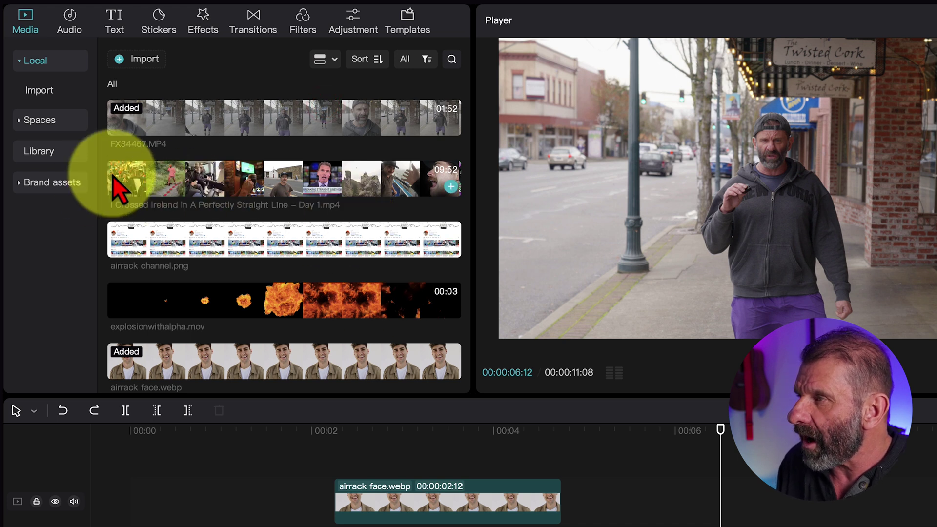
click(197, 173)
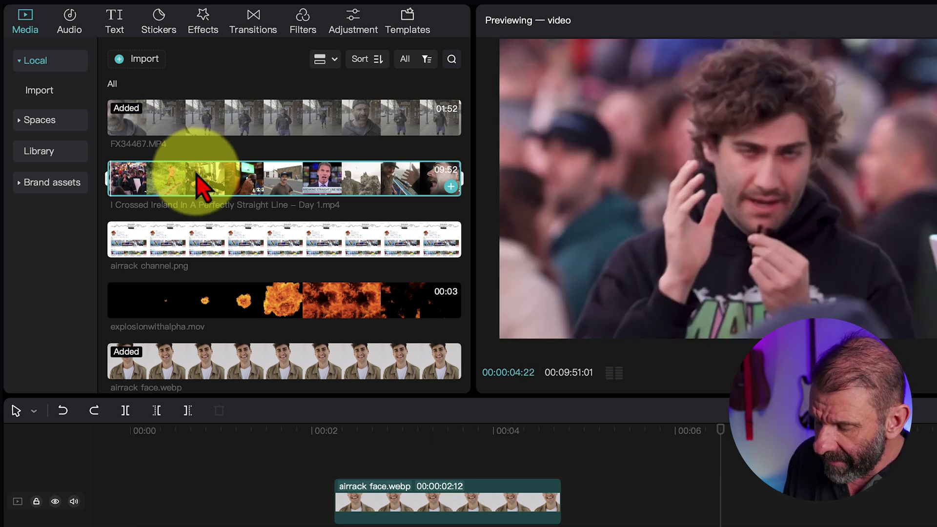
key(j)
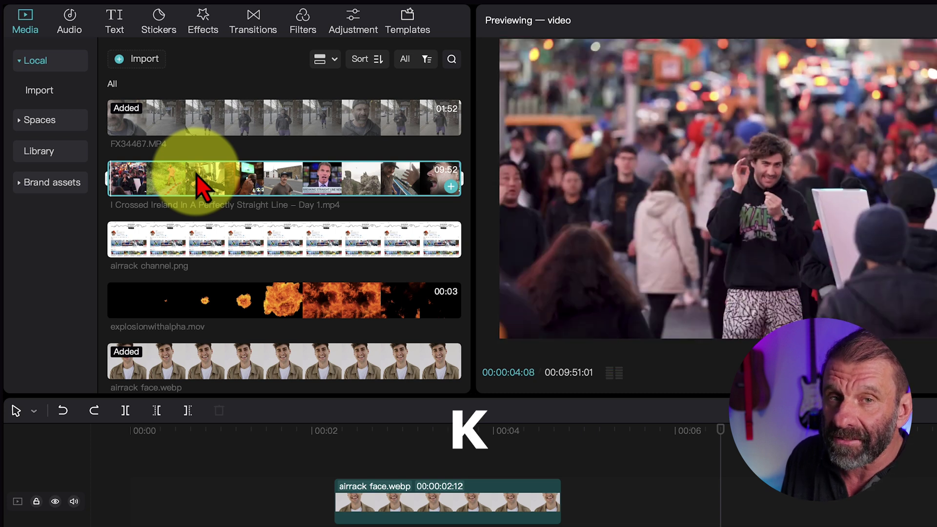
key(l)
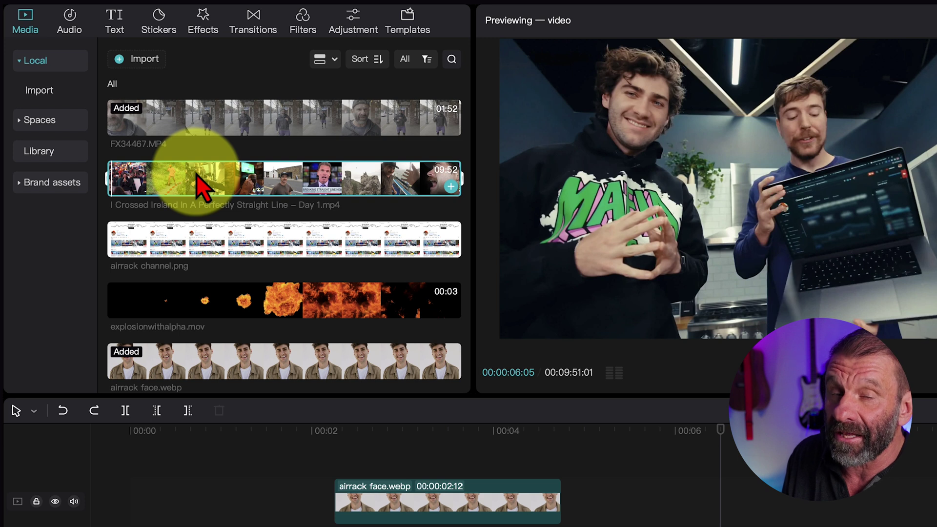
key(i)
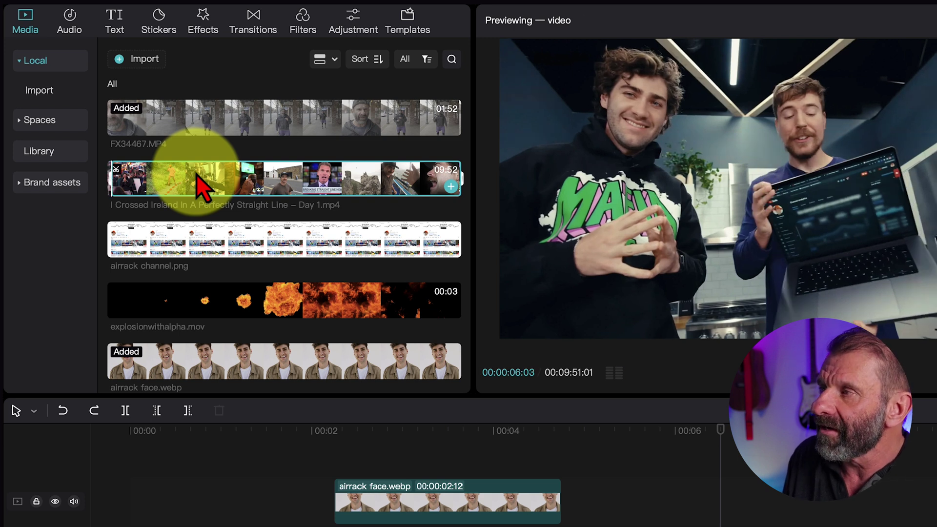
key(l)
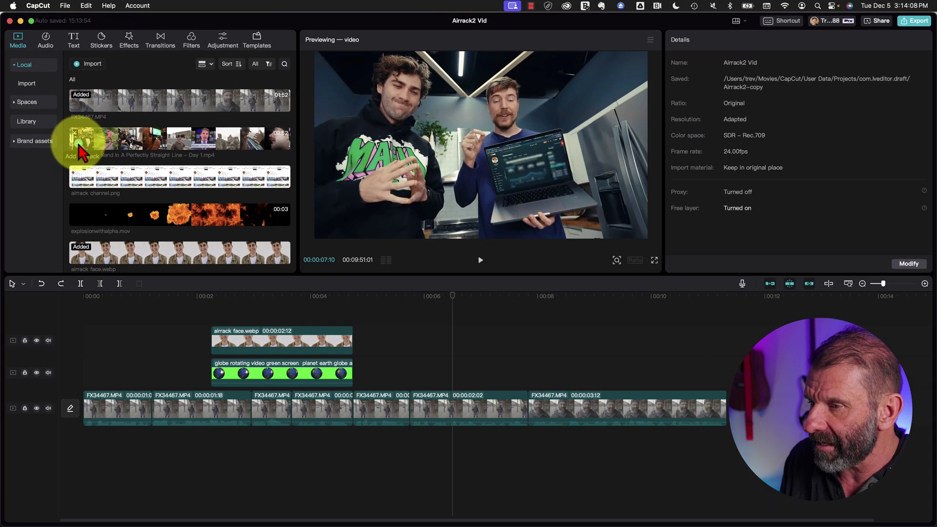
- Add the marked I Crossed Ireland section on the track above the start of the 03:12-long talking clip and play it back
click(122, 186)
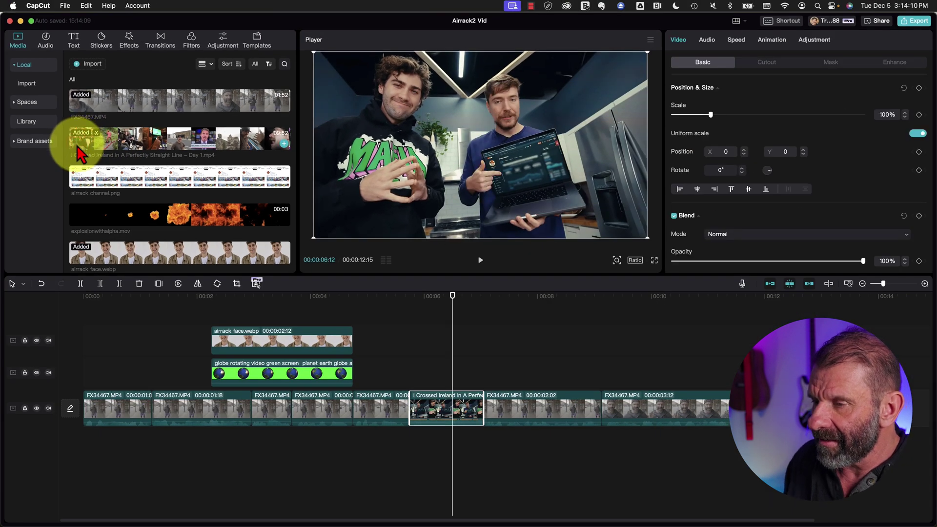
drag(446, 405, 569, 382)
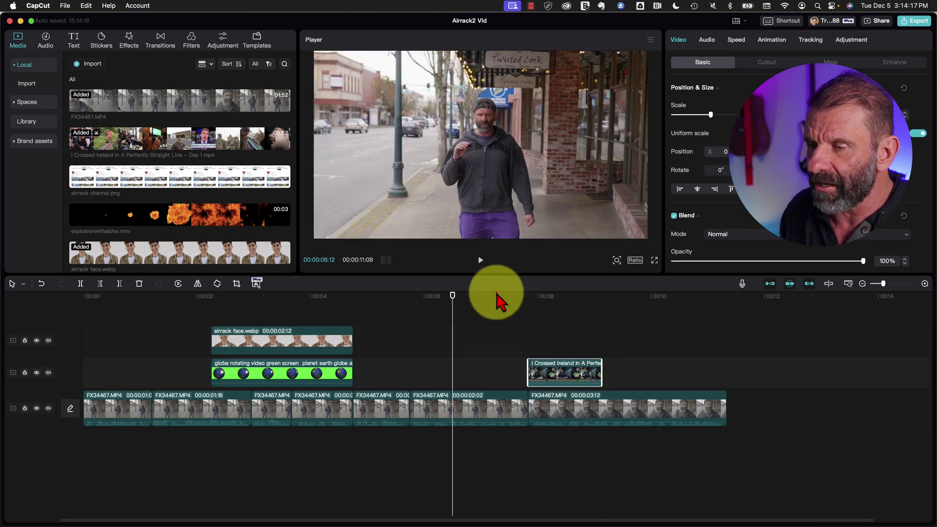
click(590, 404)
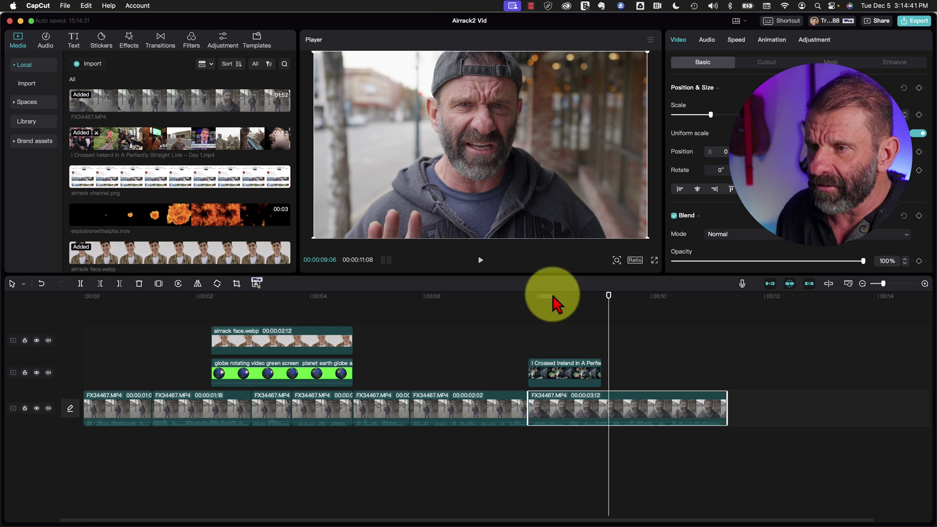
click(512, 294)
key(space)
key(space)
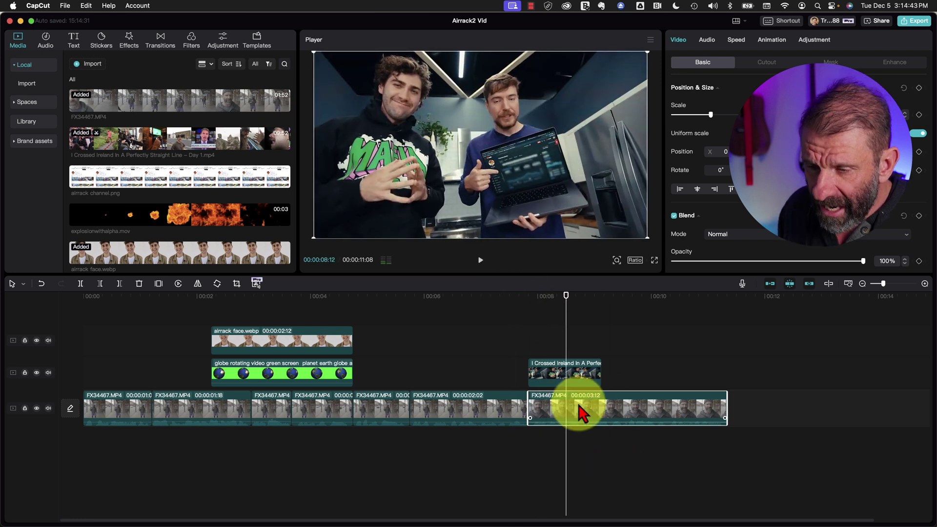
- Turn off the main track magnet and shift the 03:12-long talking clip just past 00:00:08:12, leaving a gap before it
drag(603, 415, 586, 401)
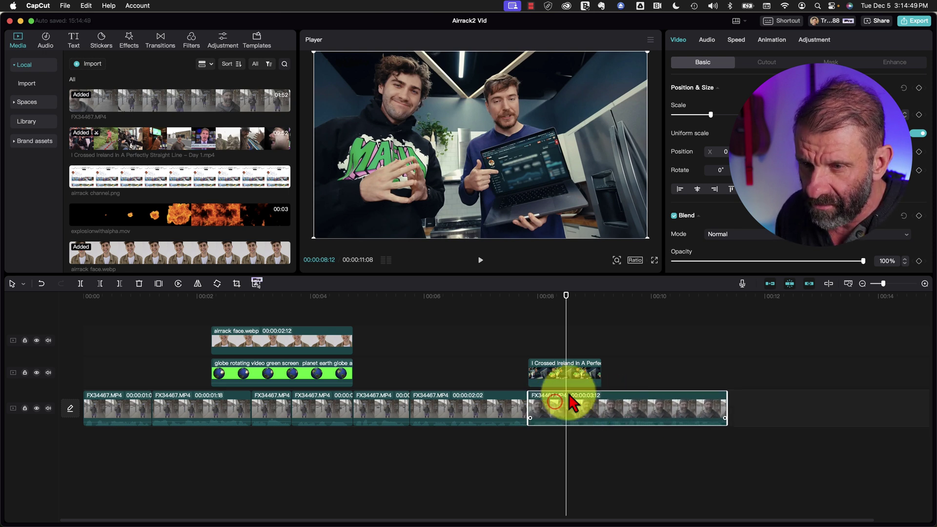
click(771, 284)
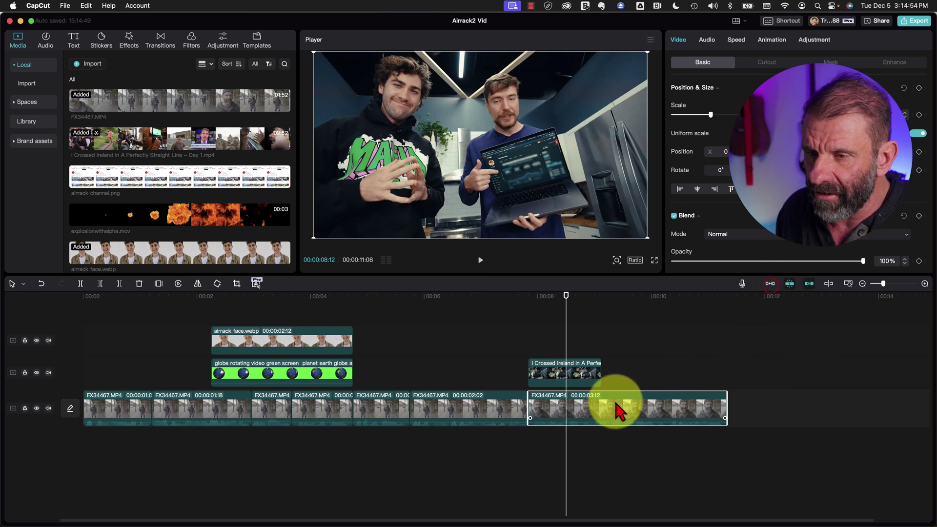
drag(606, 410, 650, 408)
- Move the I Crossed Ireland clip slightly earlier so it overlaps the end of the preceding talking clip, and play the section back
click(579, 380)
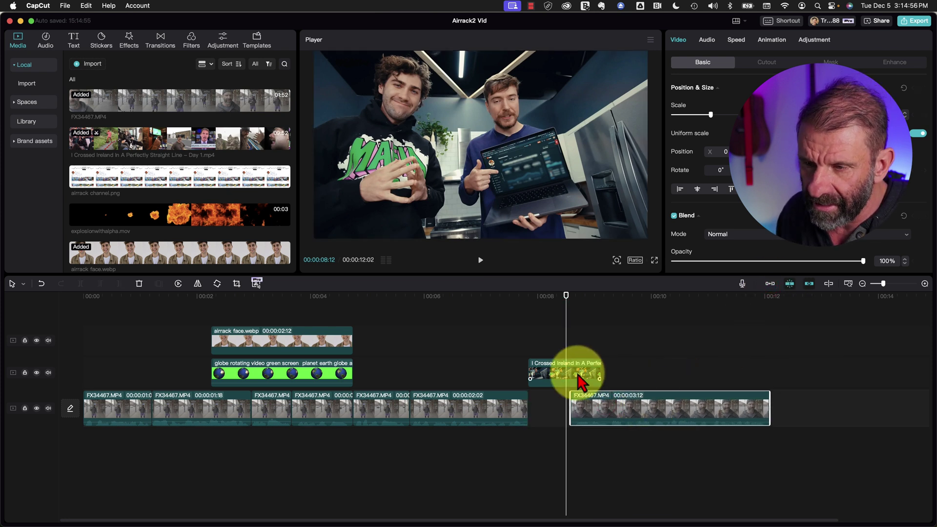
drag(580, 380, 575, 382)
click(490, 302)
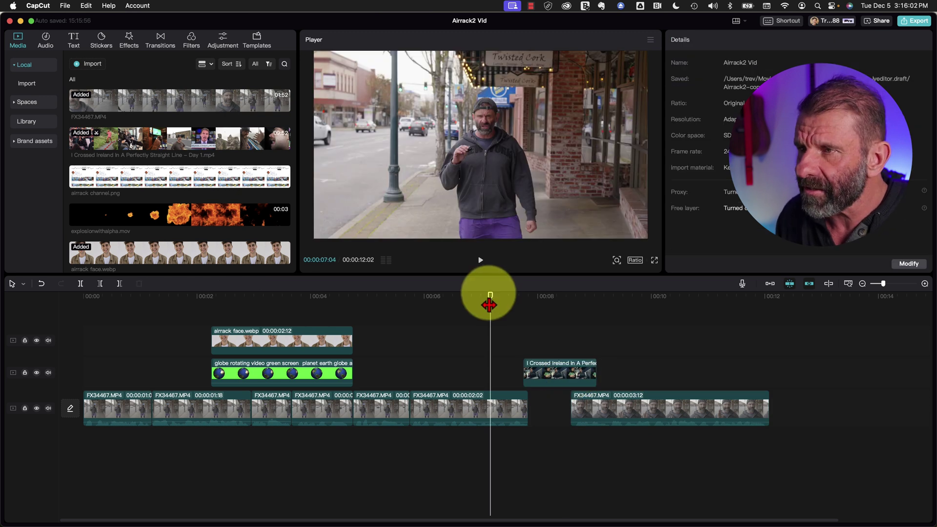
key(space)
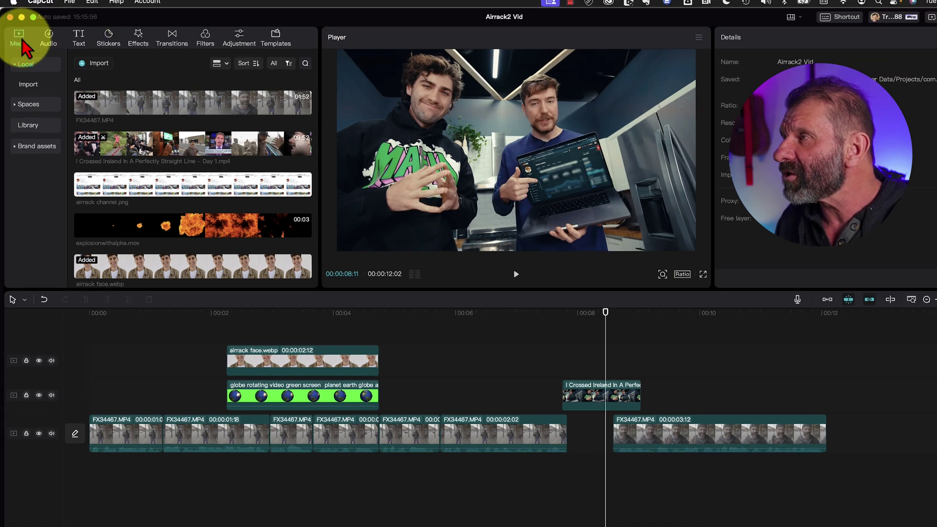
- Search the stock library for Explosion, limit the results to videos, and browse the explosion clips
click(22, 39)
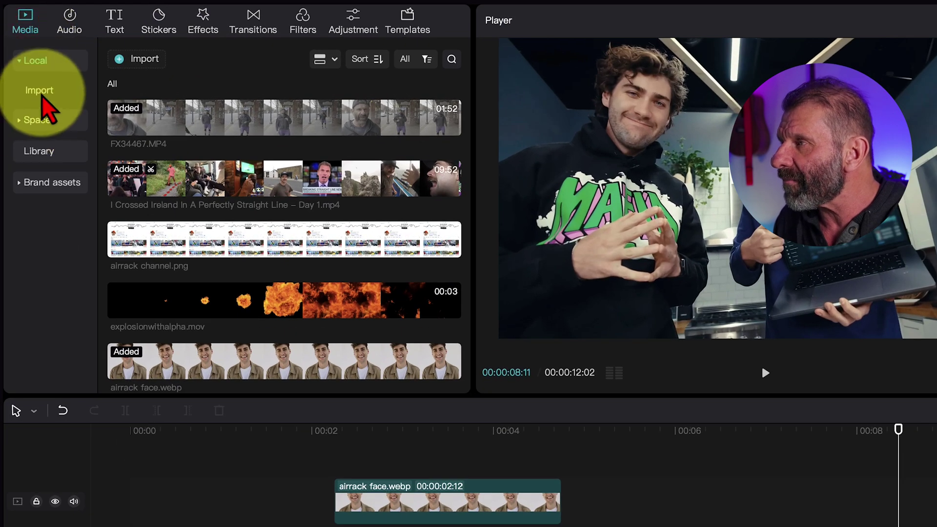
click(35, 145)
click(172, 61)
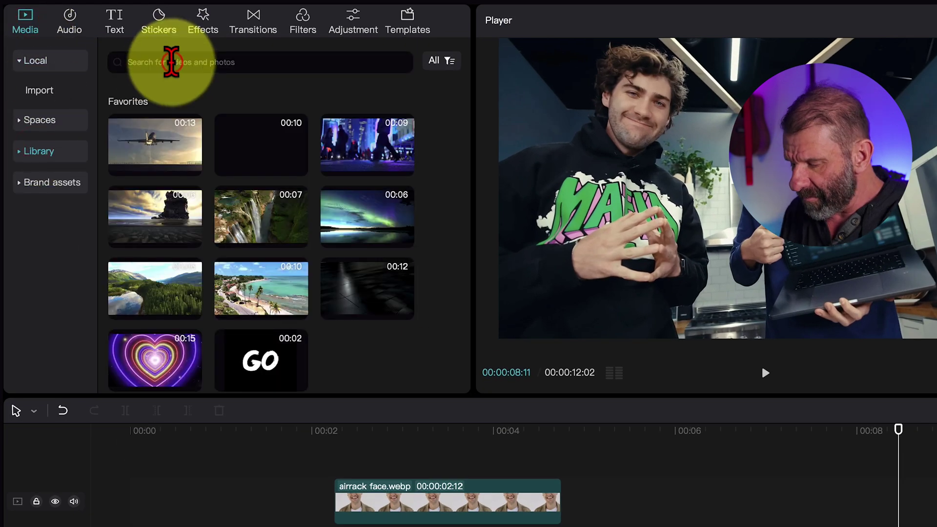
text(ex)
click(147, 88)
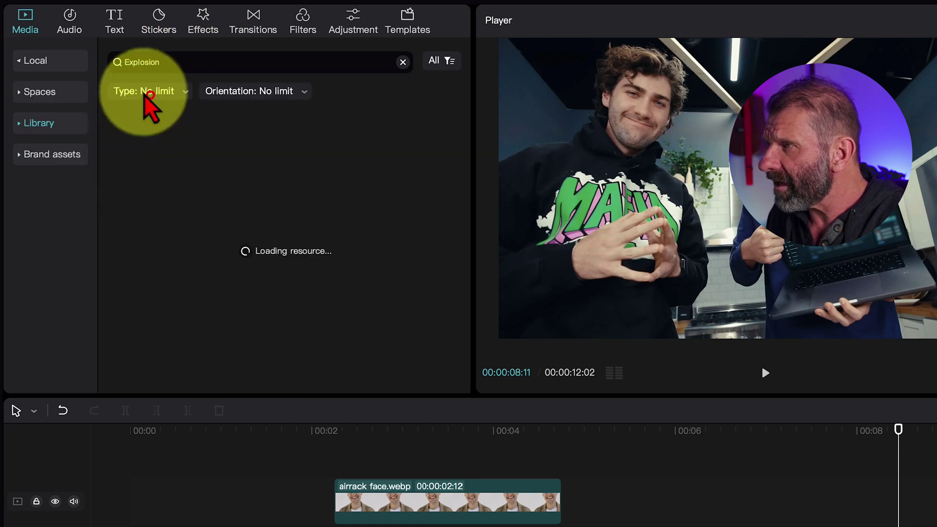
click(183, 93)
click(176, 142)
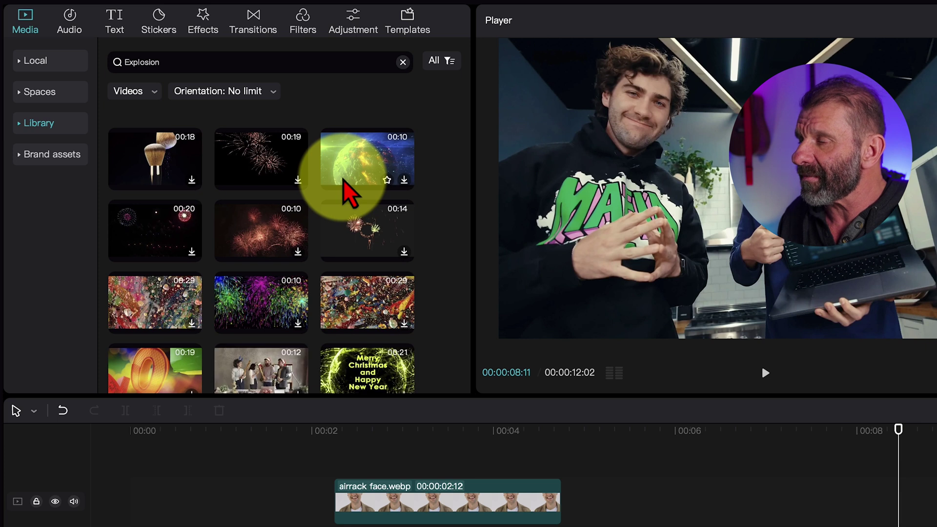
scroll(414, 255, down, 3)
scroll(415, 251, up, 10)
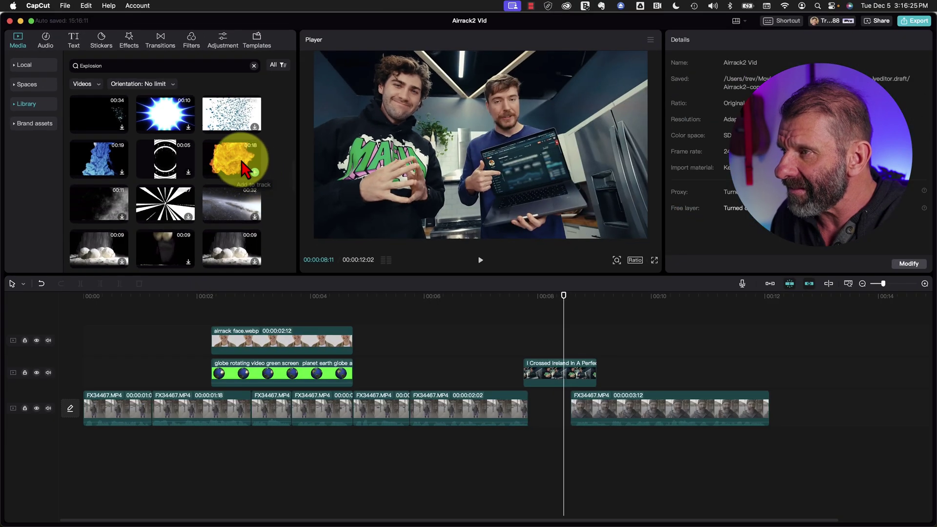
drag(264, 166, 494, 382)
drag(443, 350, 444, 348)
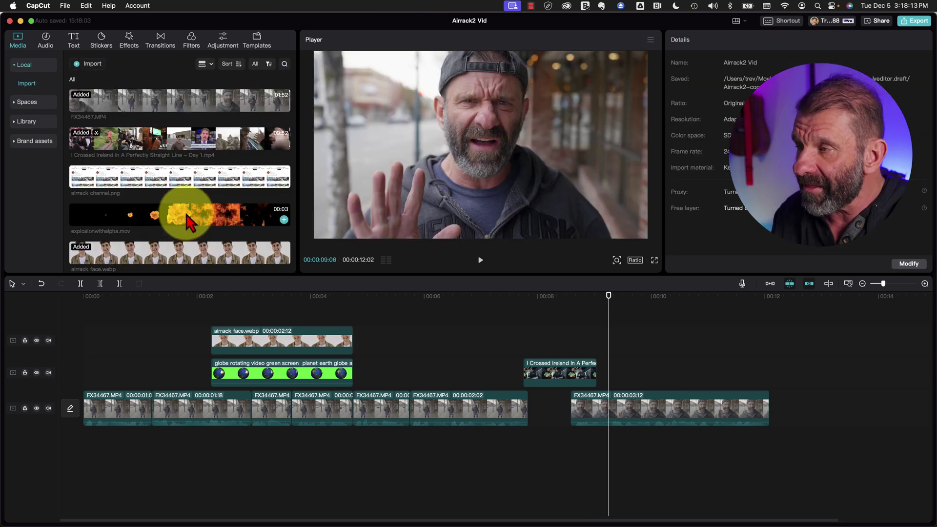
- Add explosionwithalpha.mov on the track above the I Crossed Ireland clip, starting slightly before it, and play it back
mouse_move(189, 223)
mouse_down()
mouse_move(596, 345)
mouse_move(527, 356)
mouse_move(525, 345)
mouse_up()
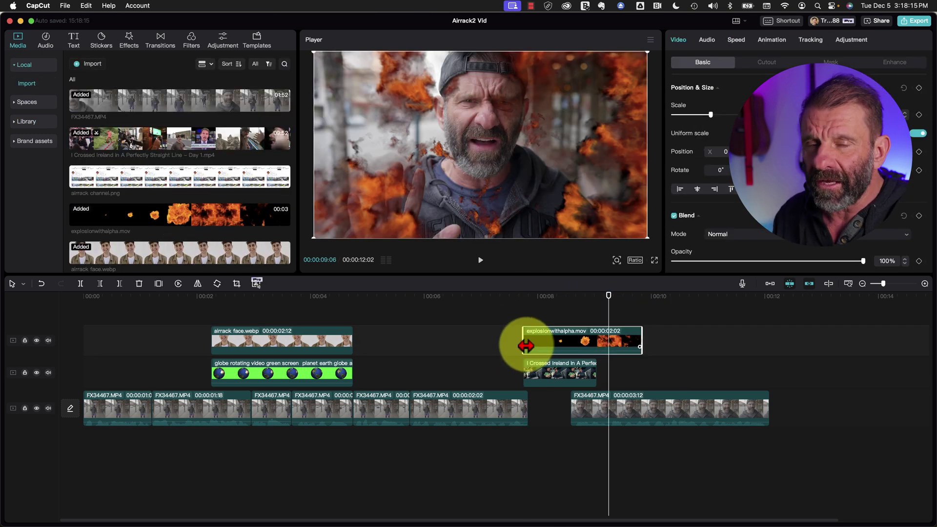
click(560, 325)
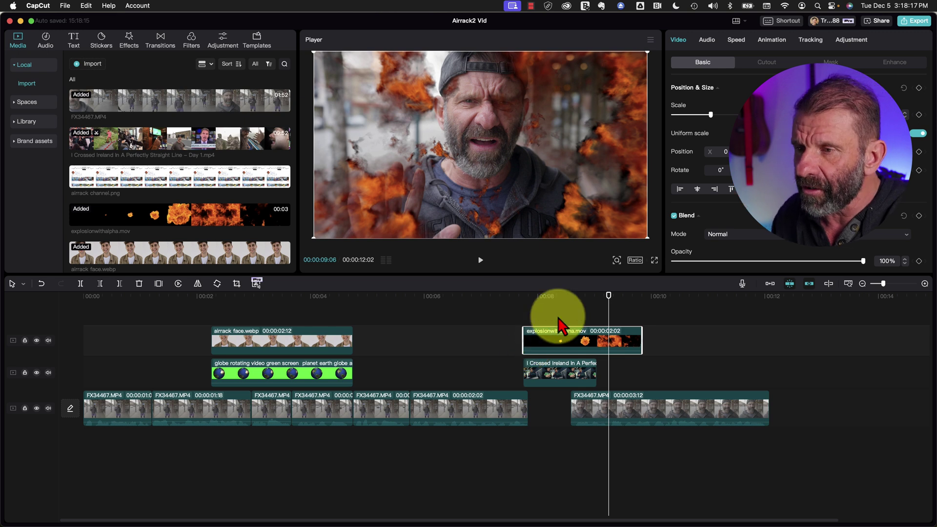
drag(559, 306, 527, 295)
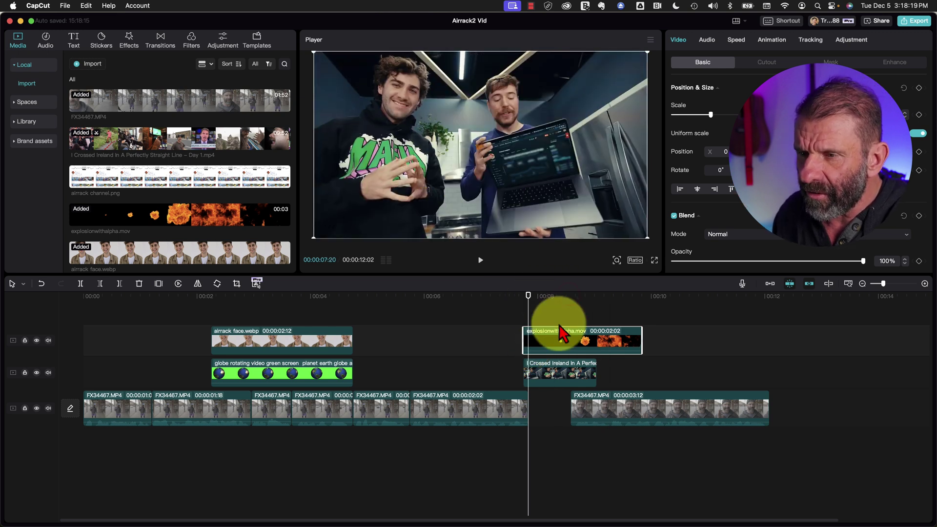
drag(585, 341, 567, 333)
key(space)
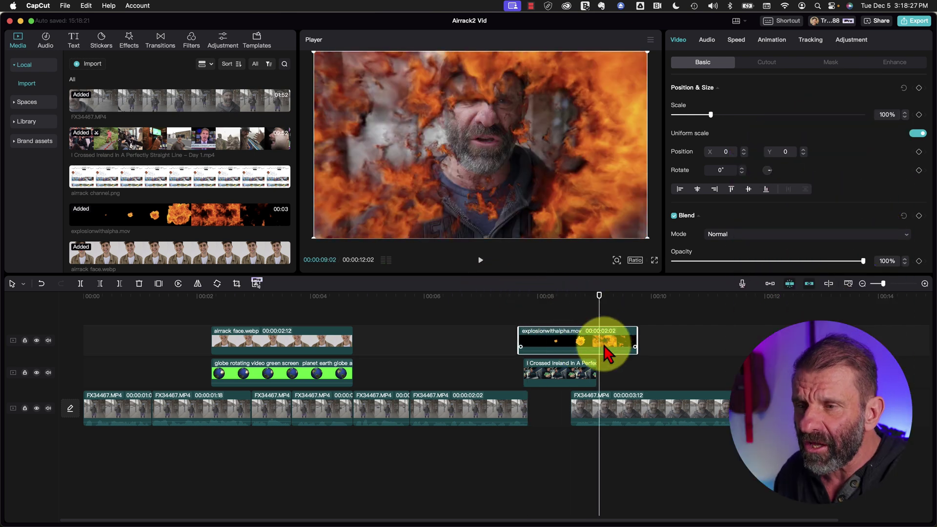
- Set the explosion overlay's speed to 1.5x and play the section back
click(737, 41)
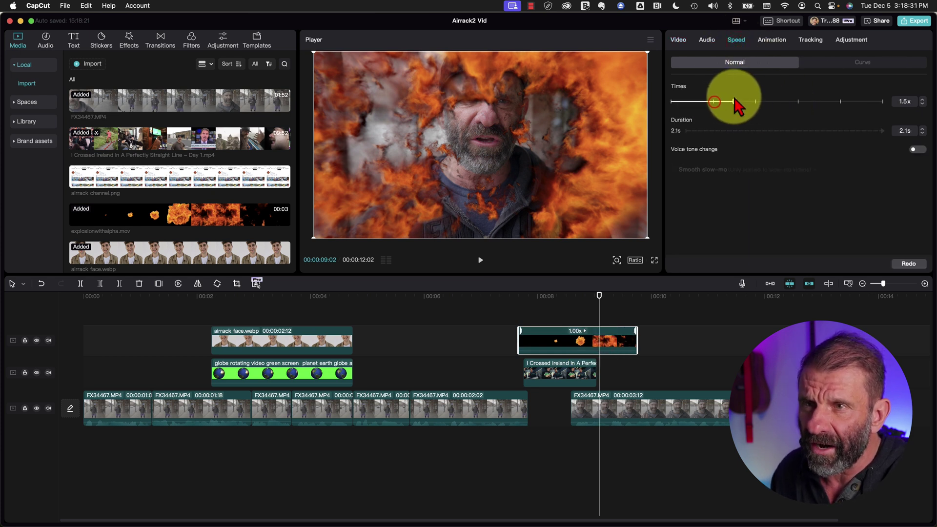
drag(738, 104, 735, 102)
key(space)
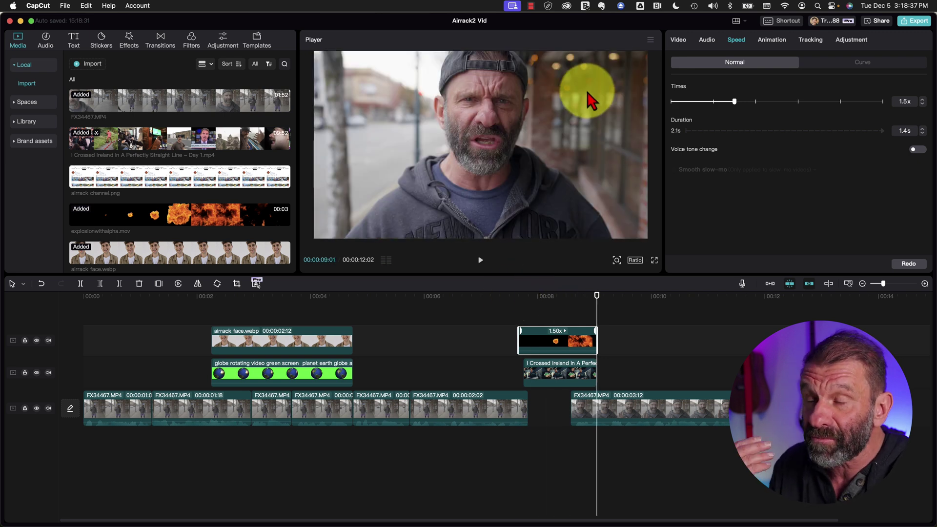
- Search the sound effects for explosion and audition the first five results
click(47, 40)
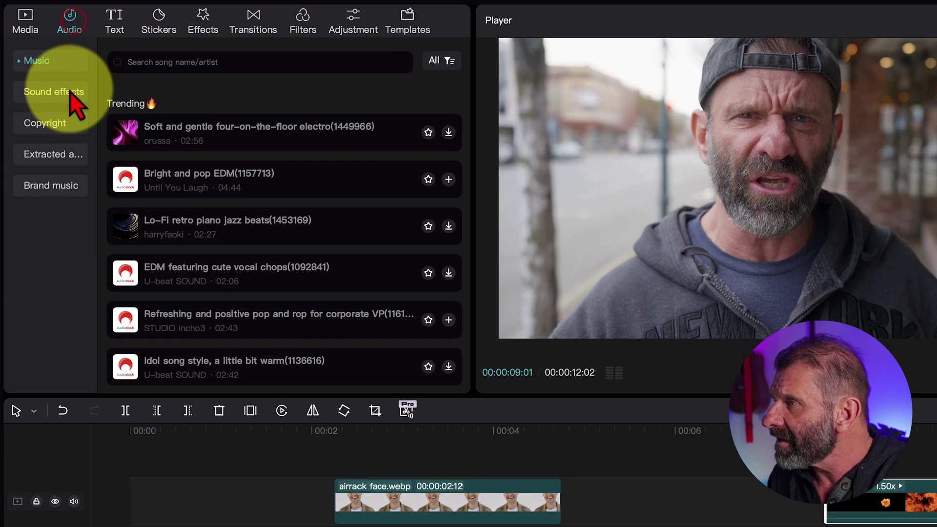
click(36, 84)
click(90, 66)
text(explosi)
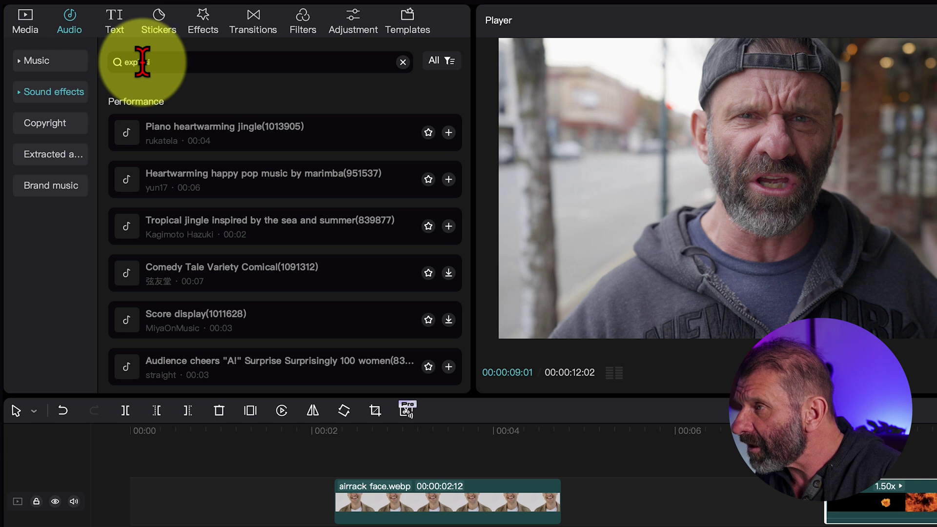
text(on)
key(Return)
click(121, 110)
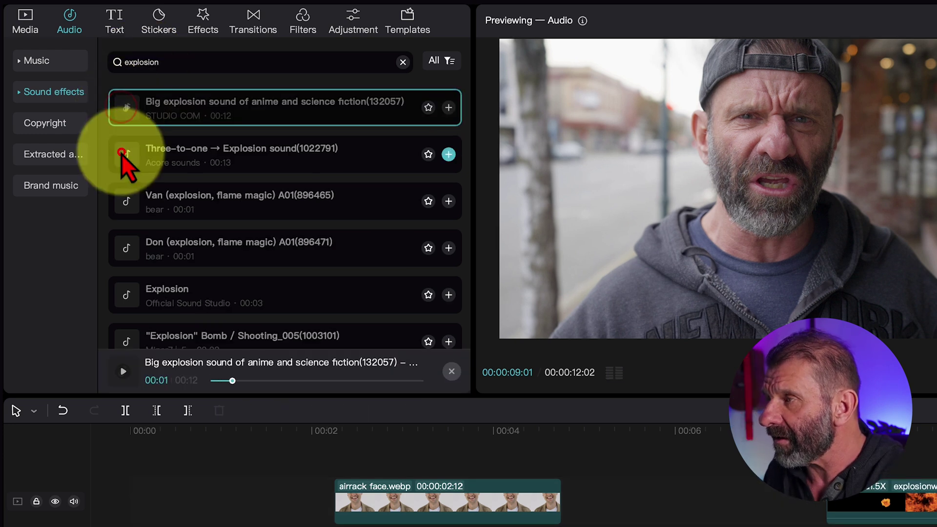
click(121, 154)
click(123, 205)
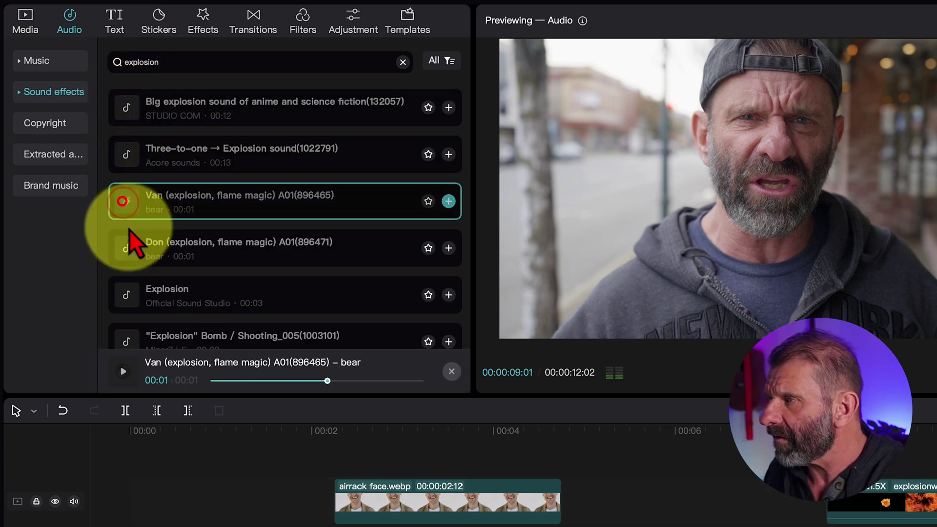
click(134, 252)
click(136, 295)
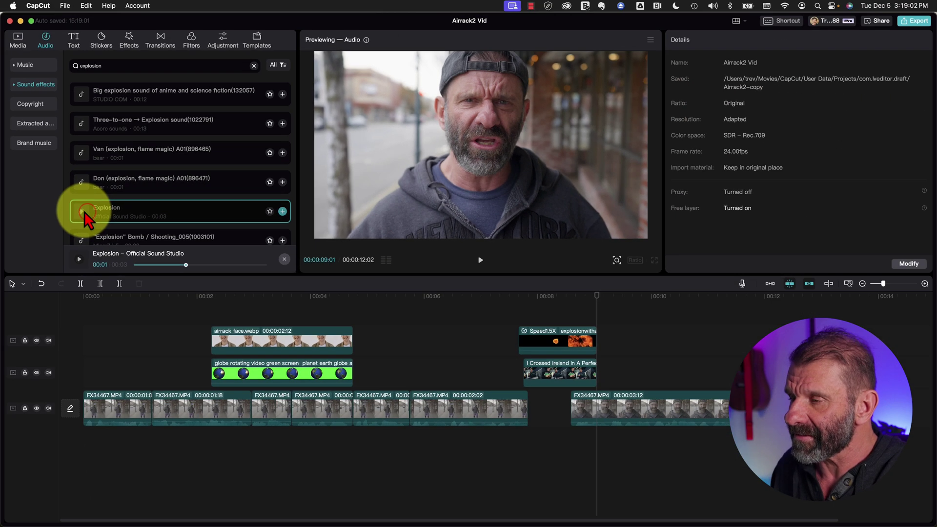
- Add the Explosion sound effect at -17.3 dB on an audio track, aligned with the start of the explosion overlay, and play it back
drag(137, 298, 852, 526)
drag(536, 443, 521, 442)
drag(520, 445, 520, 445)
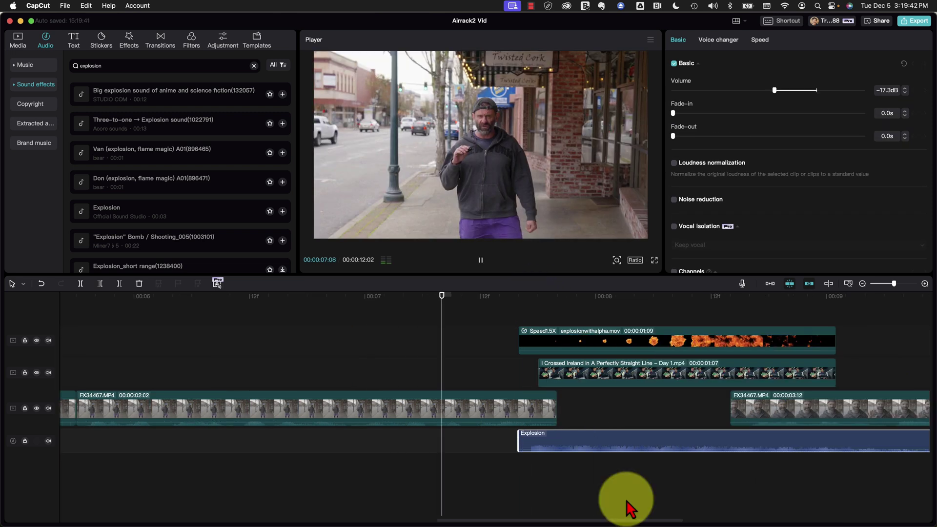
key(space)
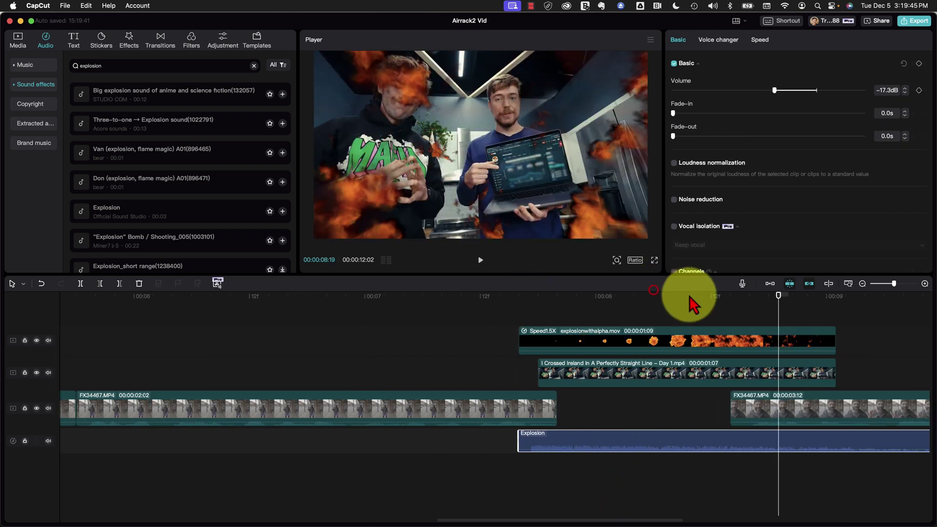
- Trim the end of the I Crossed Ireland clip to 00:00:08:09, where the explosion fills the frame, and play it back
mouse_move(688, 305)
mouse_down()
mouse_move(588, 299)
mouse_move(589, 308)
mouse_move(694, 311)
mouse_move(686, 313)
mouse_up()
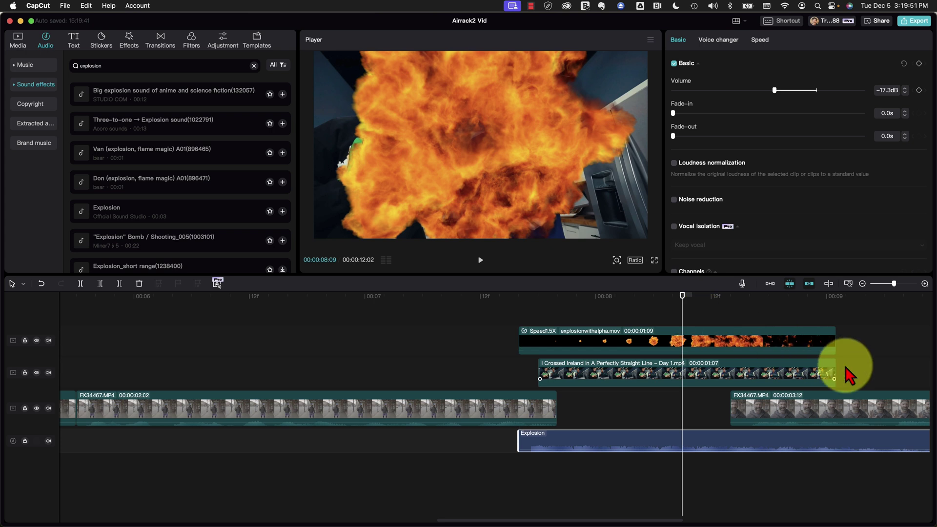
drag(835, 365, 682, 381)
key(space)
key(space)
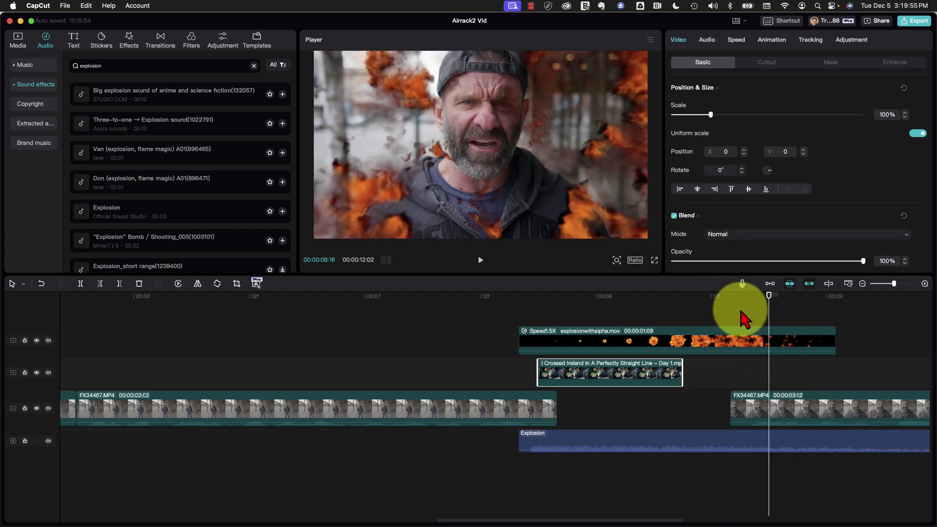
- Extend the start of the last talking clip back to 00:00:08:09 to meet the I Crossed Ireland clip's end, and play the transition
drag(730, 307, 685, 316)
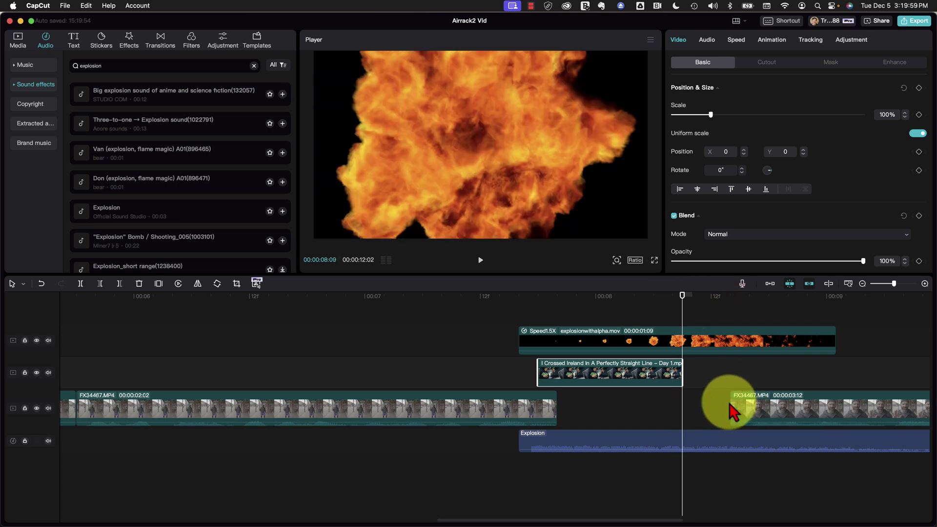
drag(730, 403, 682, 407)
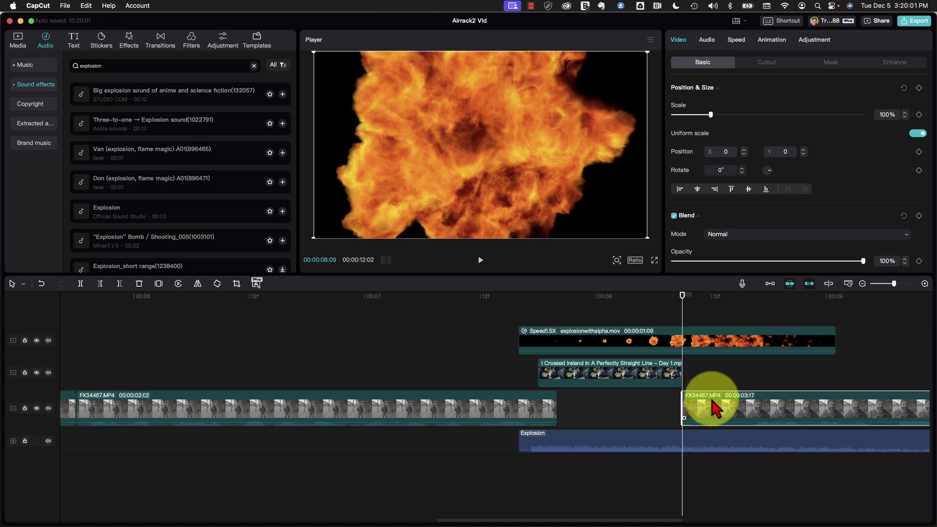
drag(673, 299, 502, 299)
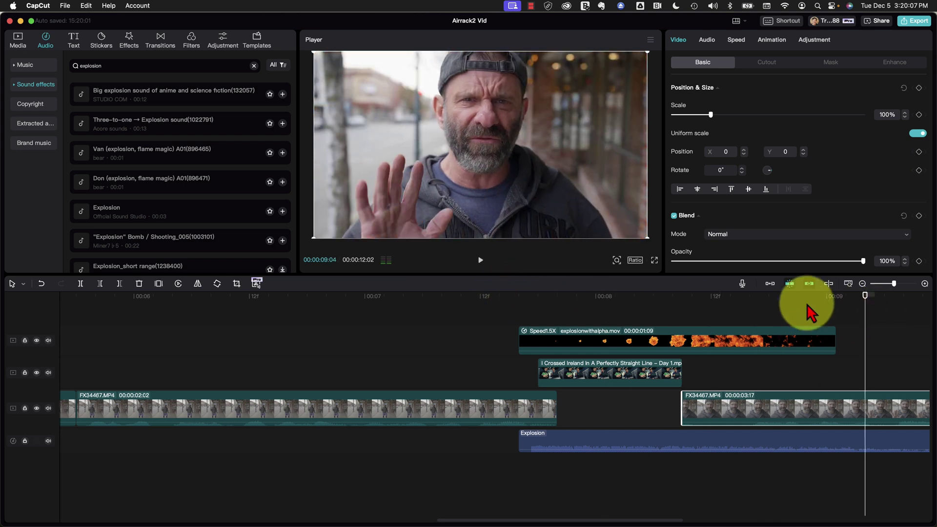
- Keyframe the Explosion sound's volume at -17.3 dB at 00:00:08:13 and at -∞ dB at 00:00:08:16
click(787, 307)
mouse_move(757, 307)
mouse_down()
mouse_move(742, 303)
mouse_move(750, 307)
mouse_up()
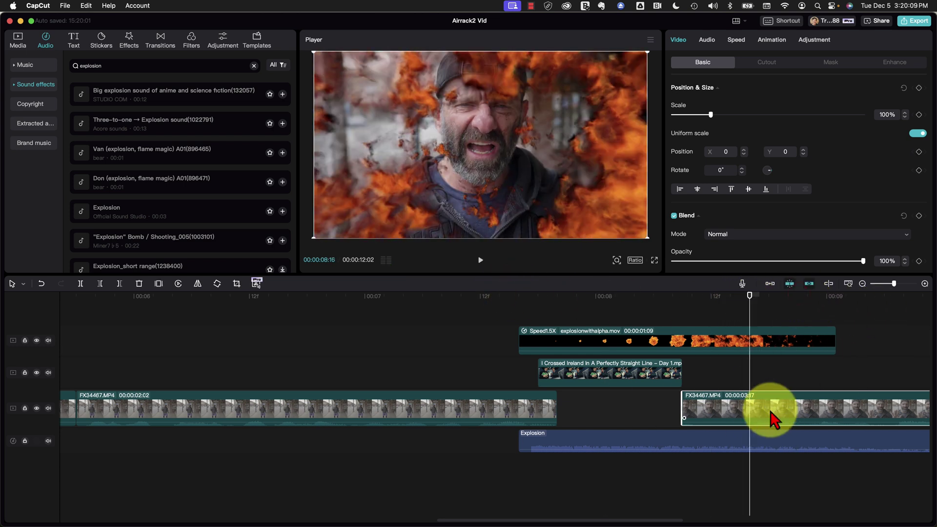
scroll(665, 397, down, 5)
scroll(592, 410, up, 5)
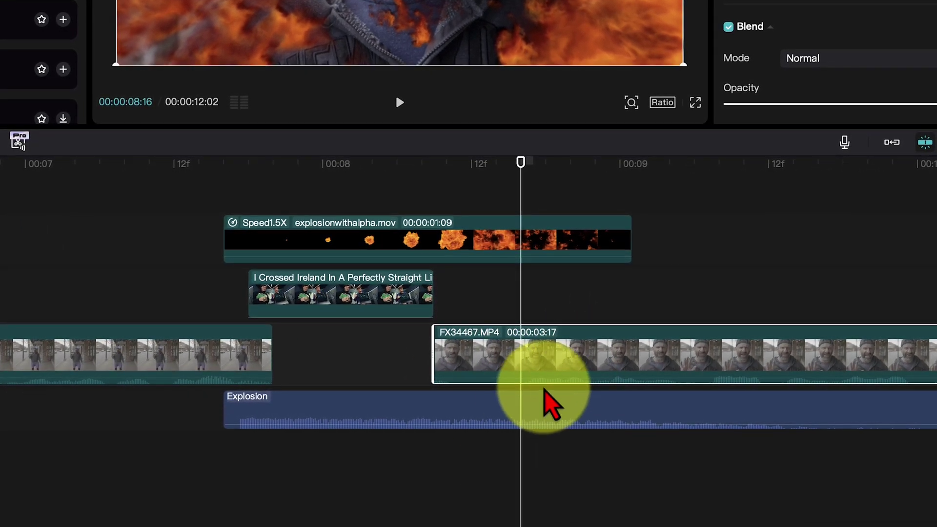
click(555, 429)
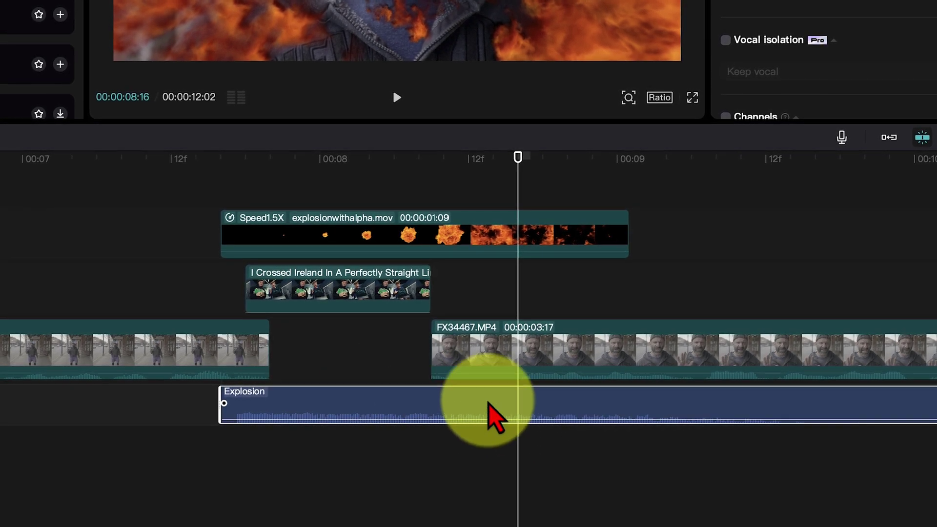
drag(517, 175, 486, 184)
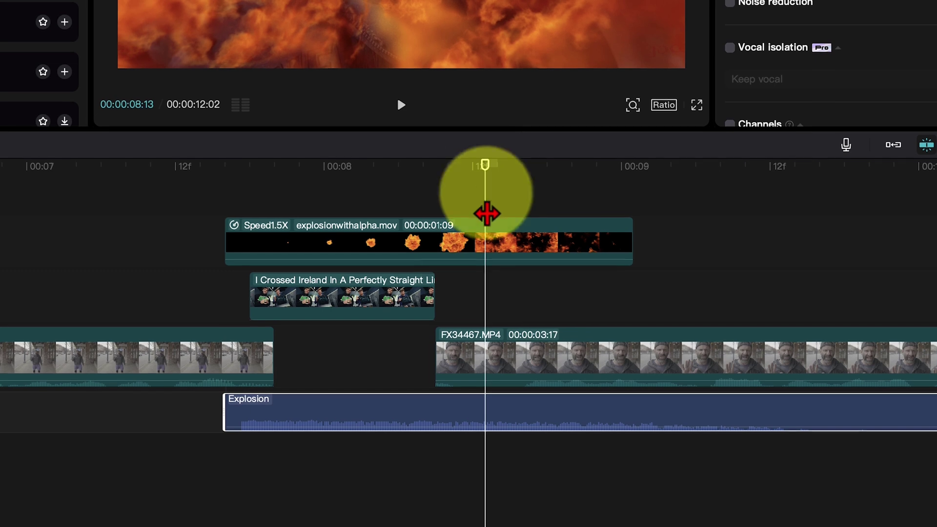
click(503, 419)
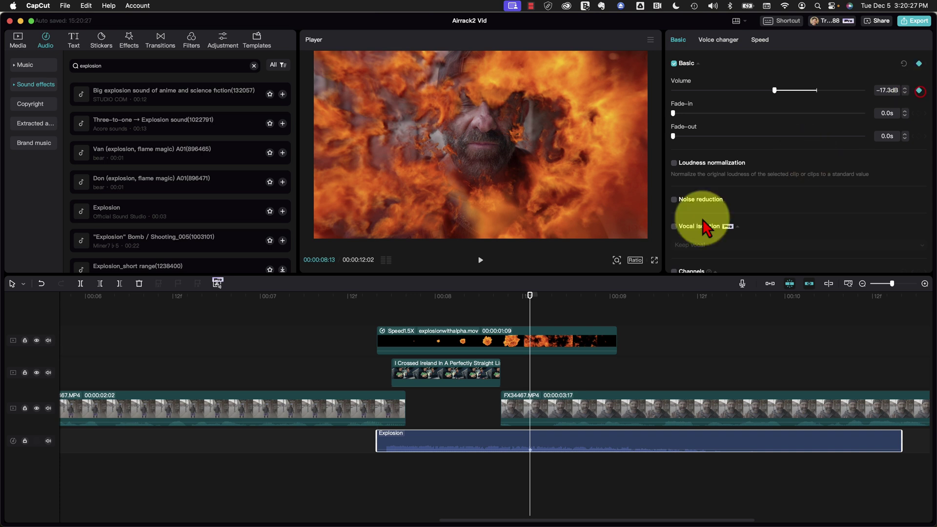
drag(530, 305, 556, 308)
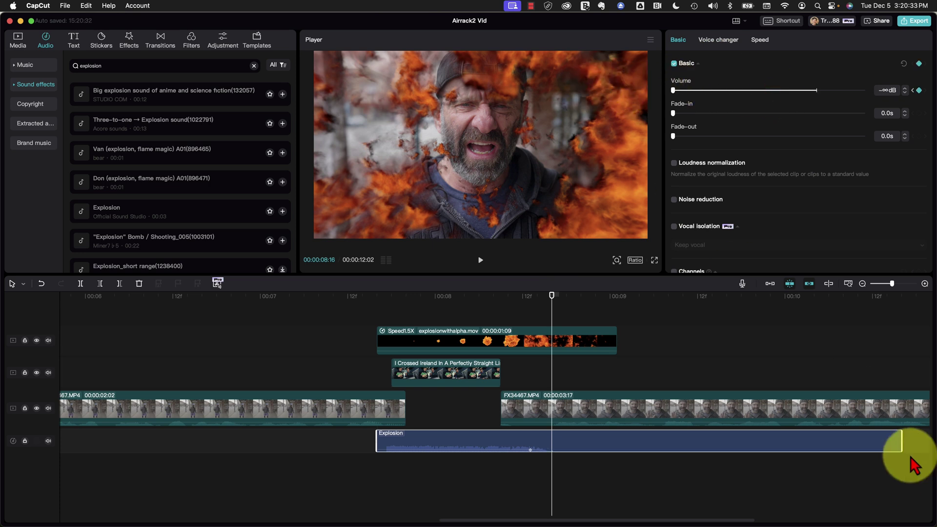
- Trim the end of the Explosion sound to 00:00:08:16, at the silent volume keyframe, and play the transition back
drag(849, 438, 550, 451)
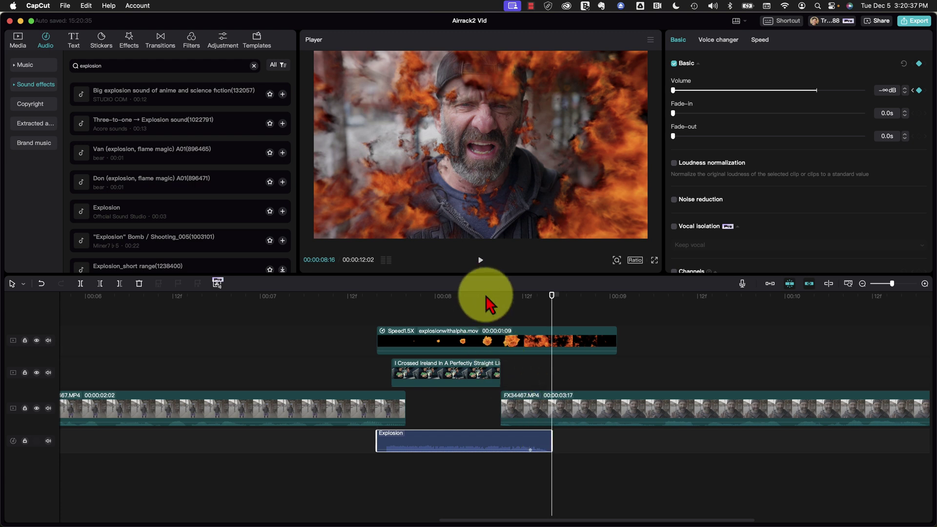
click(240, 324)
key(space)
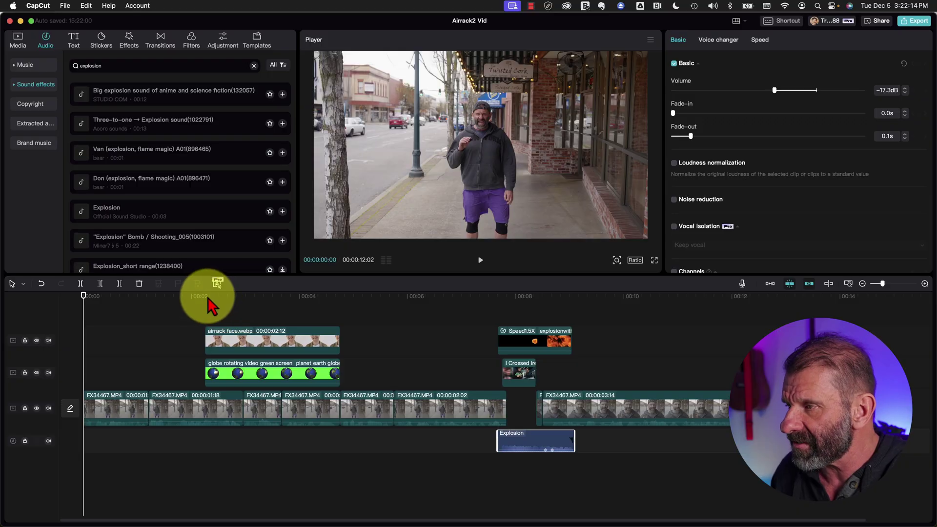
- Play the globe and cut-out face section from 00:00:02:06 to just past its end
click(207, 298)
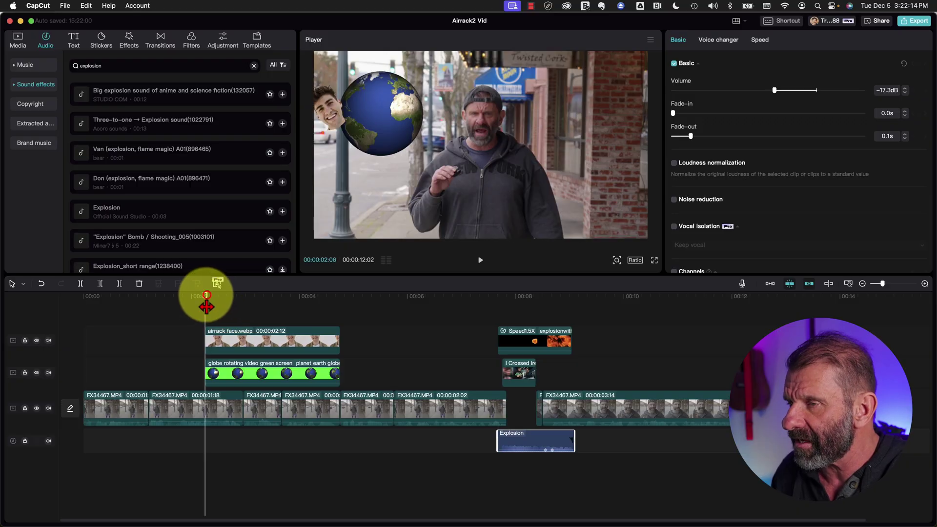
key(space)
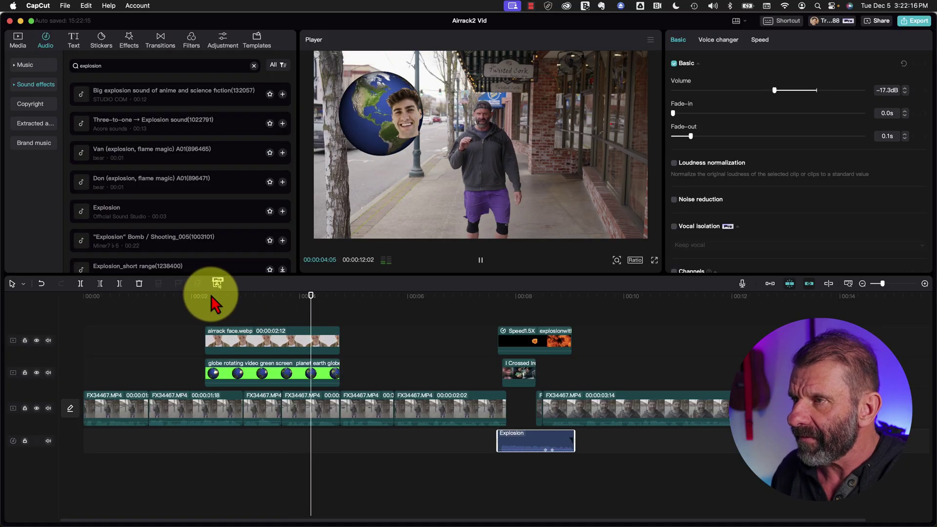
key(space)
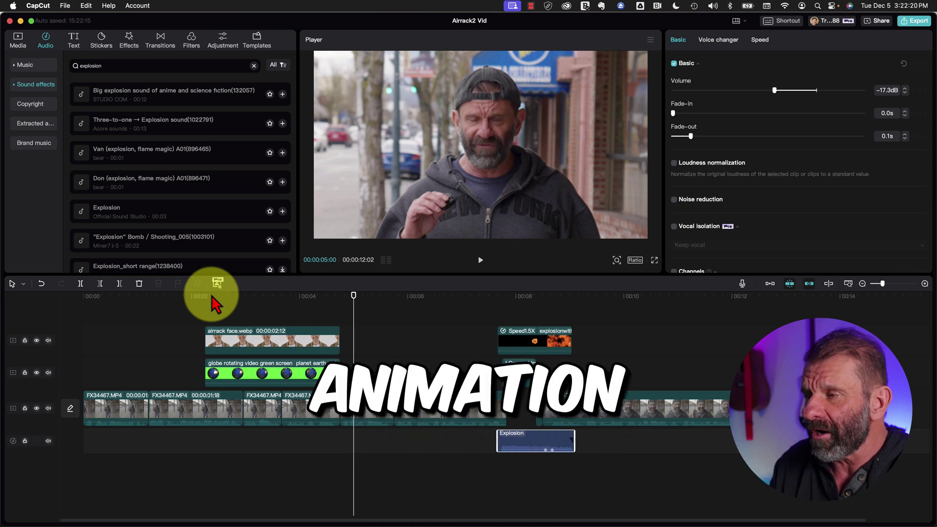
- Apply the Shake 3 entrance animation to the airrack face.webp clip and play the section back
click(237, 340)
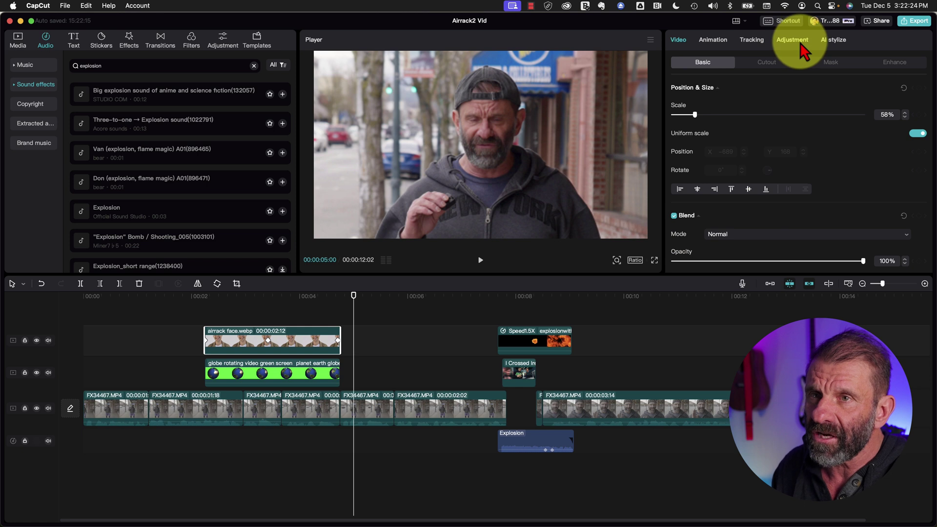
click(715, 40)
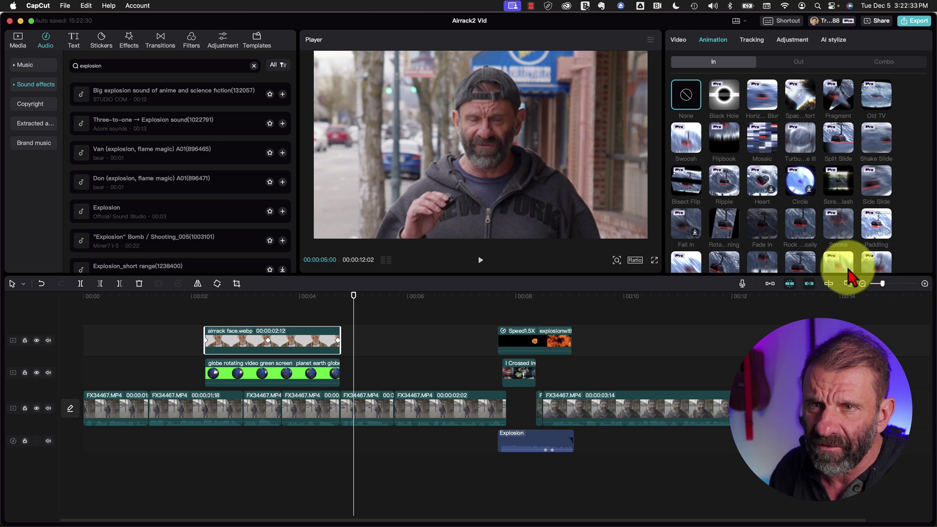
scroll(921, 203, down, 2)
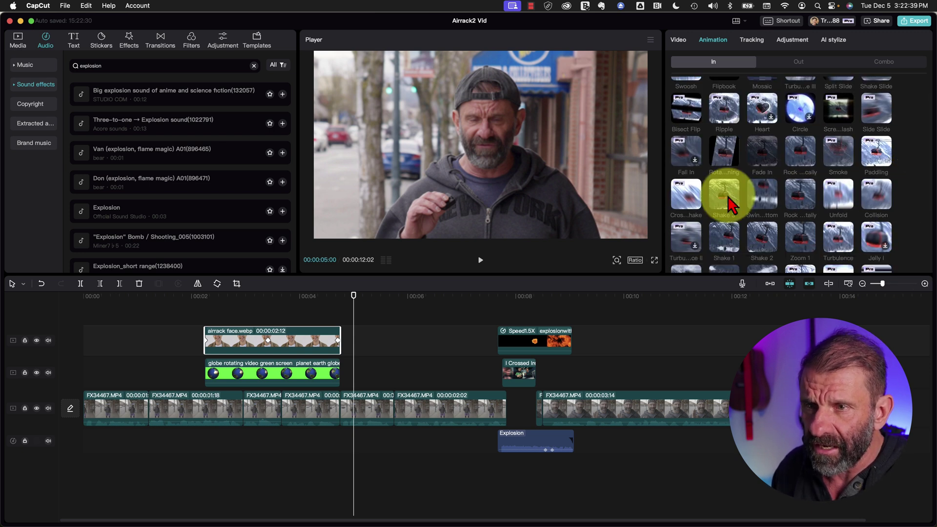
click(725, 232)
click(177, 295)
key(space)
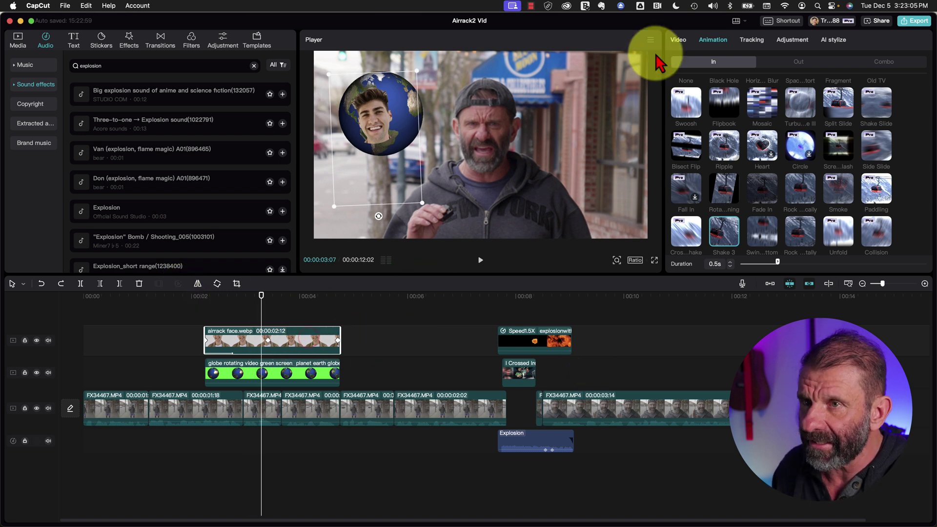
- Apply the Zoom Out exit animation to the face clip, and give the globe clip entrance and exit animations
click(798, 62)
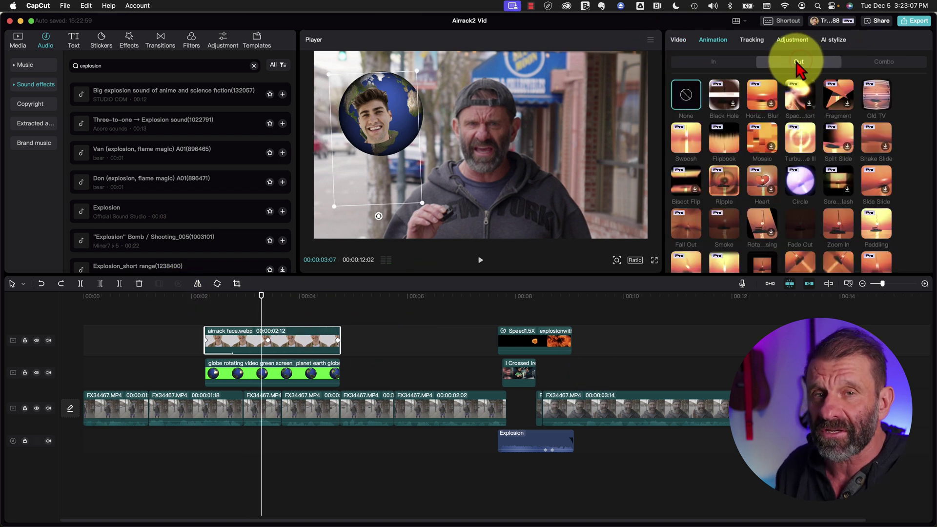
scroll(786, 107, down, 3)
click(776, 141)
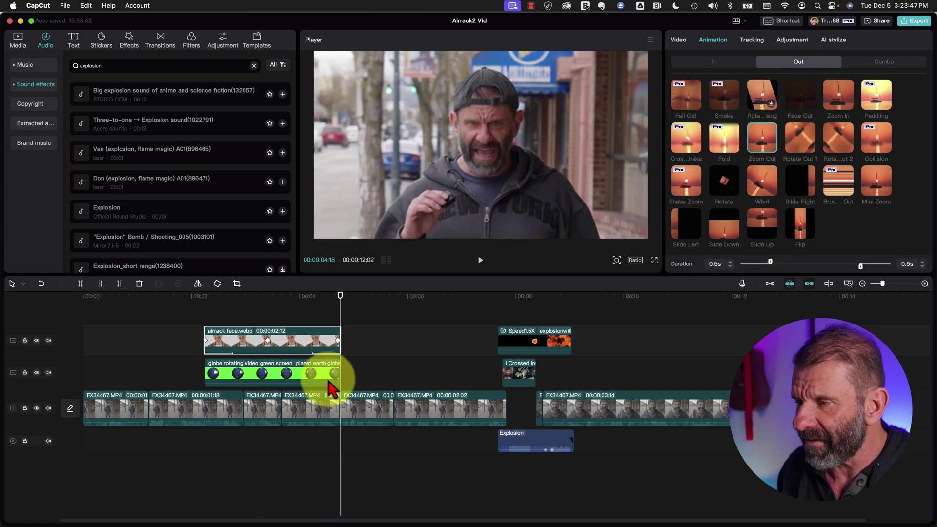
click(260, 382)
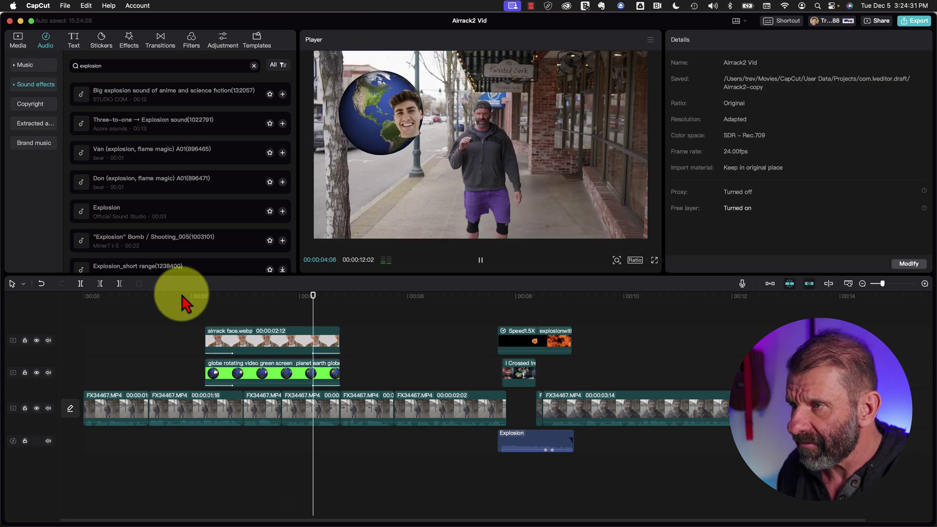
drag(197, 297, 219, 307)
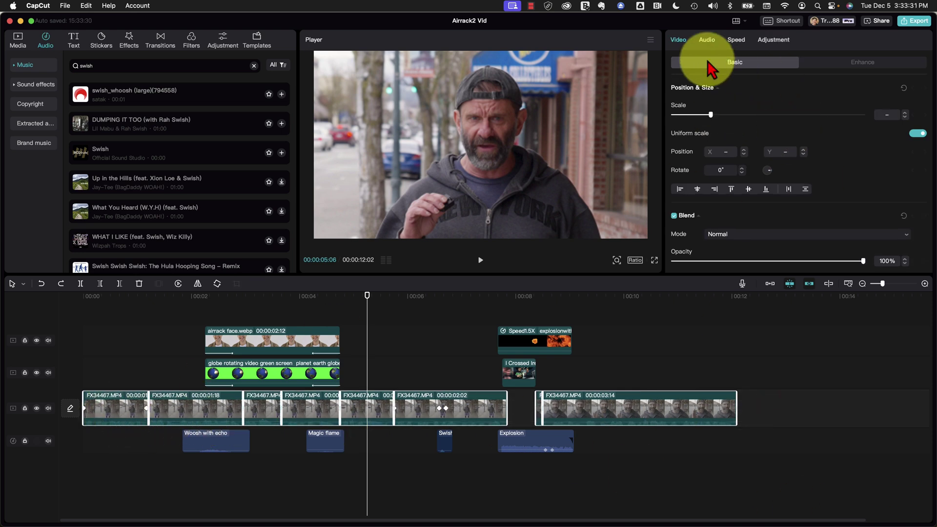
- Open the audio settings for all the talking clips and play back the section with the sound effects
click(705, 41)
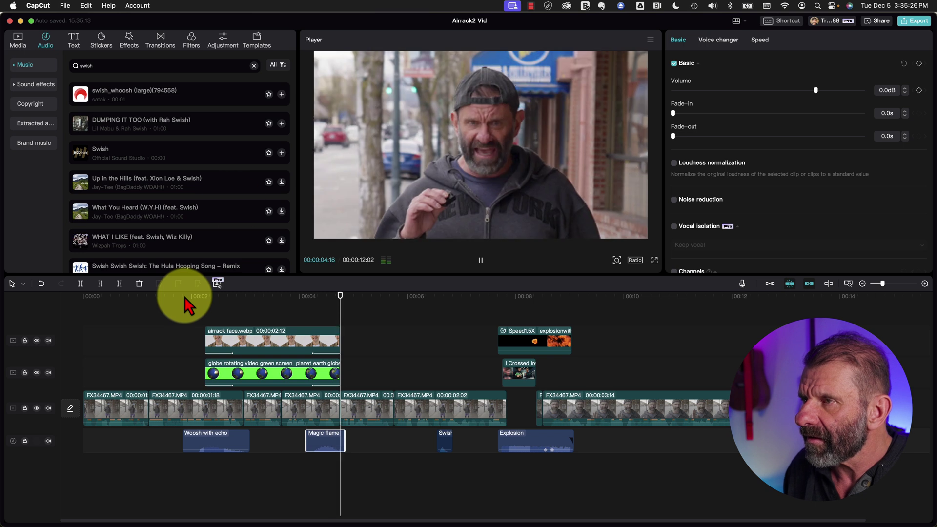
key(space)
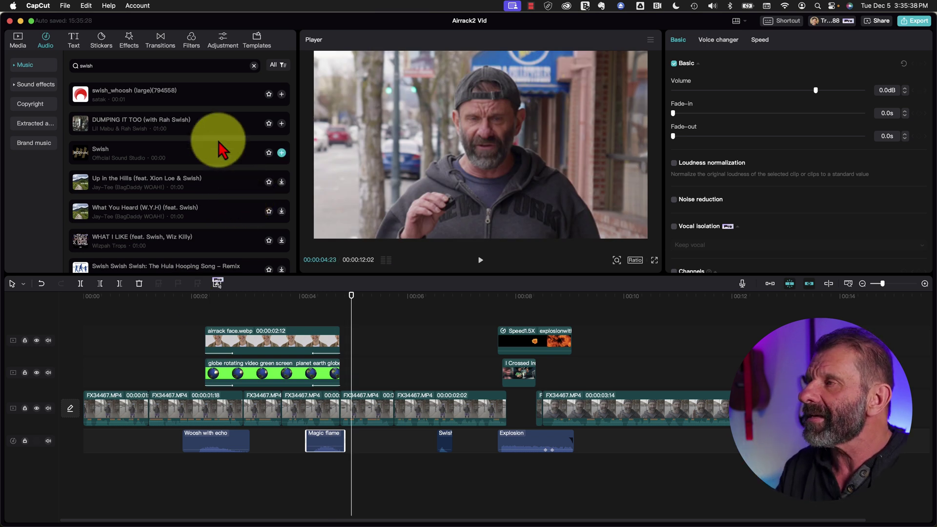
- Search the music library for "sill", preview a result, and place a track on a new audio track from the timeline's start
click(42, 65)
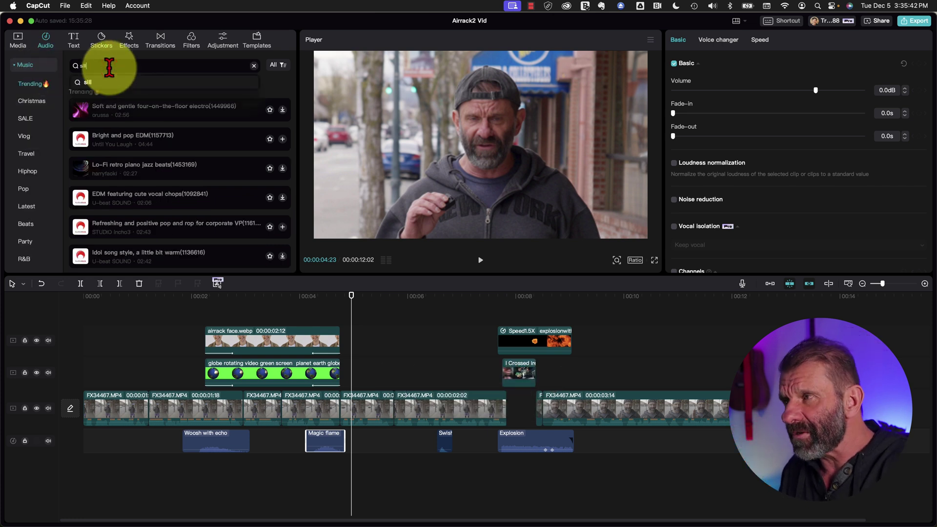
key(Return)
click(73, 210)
scroll(80, 215, down, 1)
drag(83, 198, 41, 468)
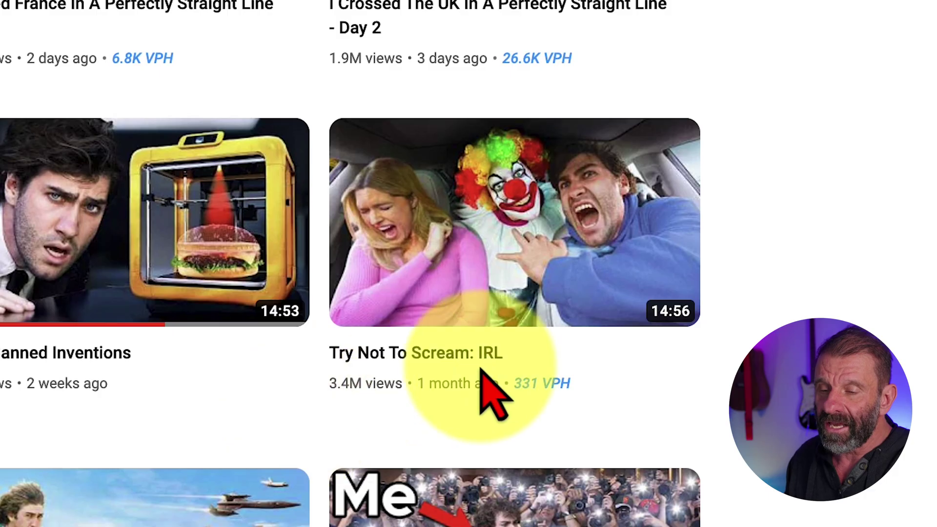
- Switch to the Airrack channel on YouTube and look through its oldest and latest videos
scroll(383, 397, down, 3)
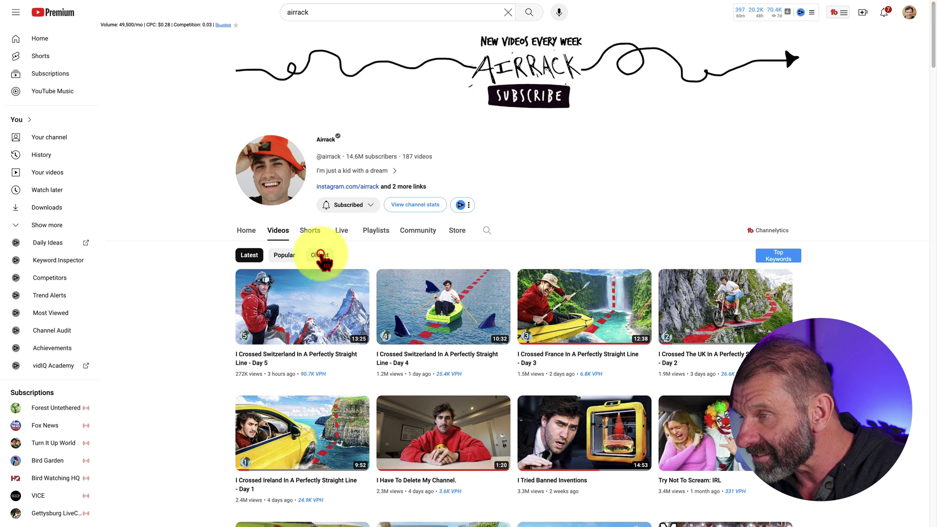
click(321, 255)
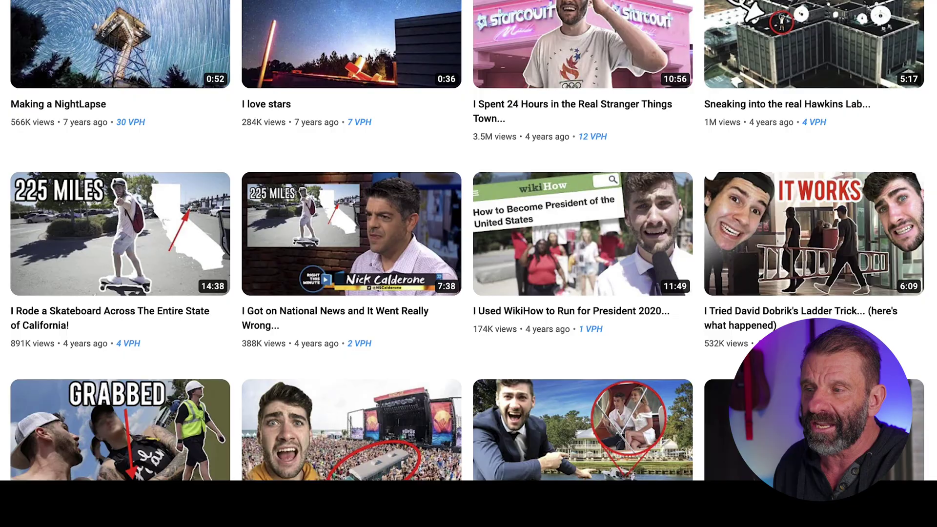
scroll(468, 239, down, 2)
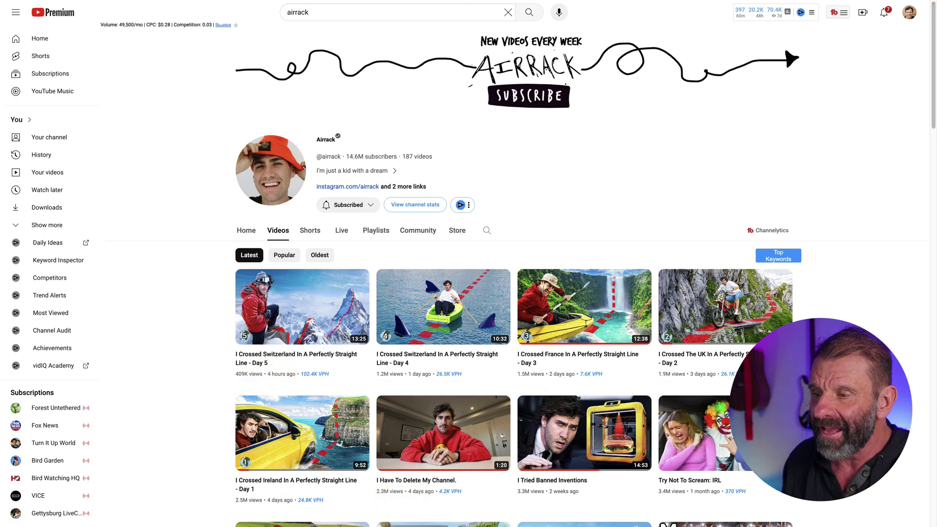
scroll(542, 390, down, 1)
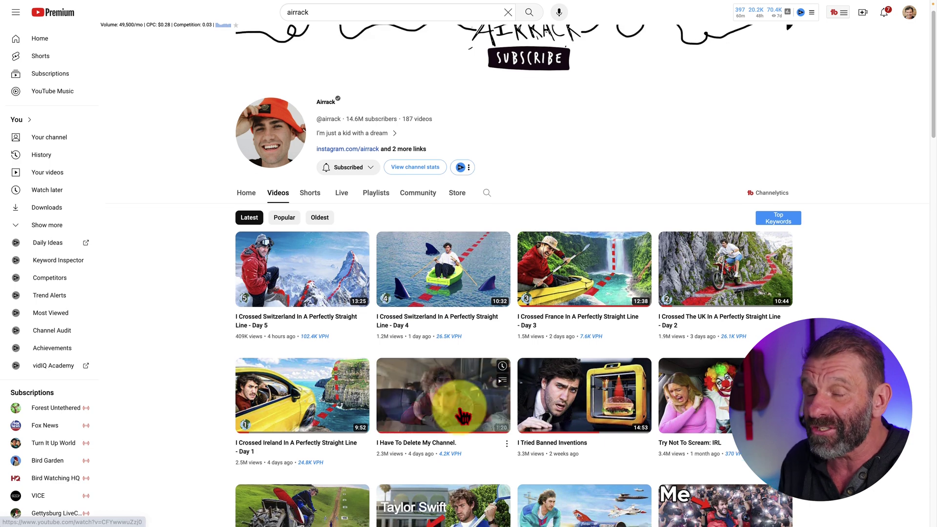